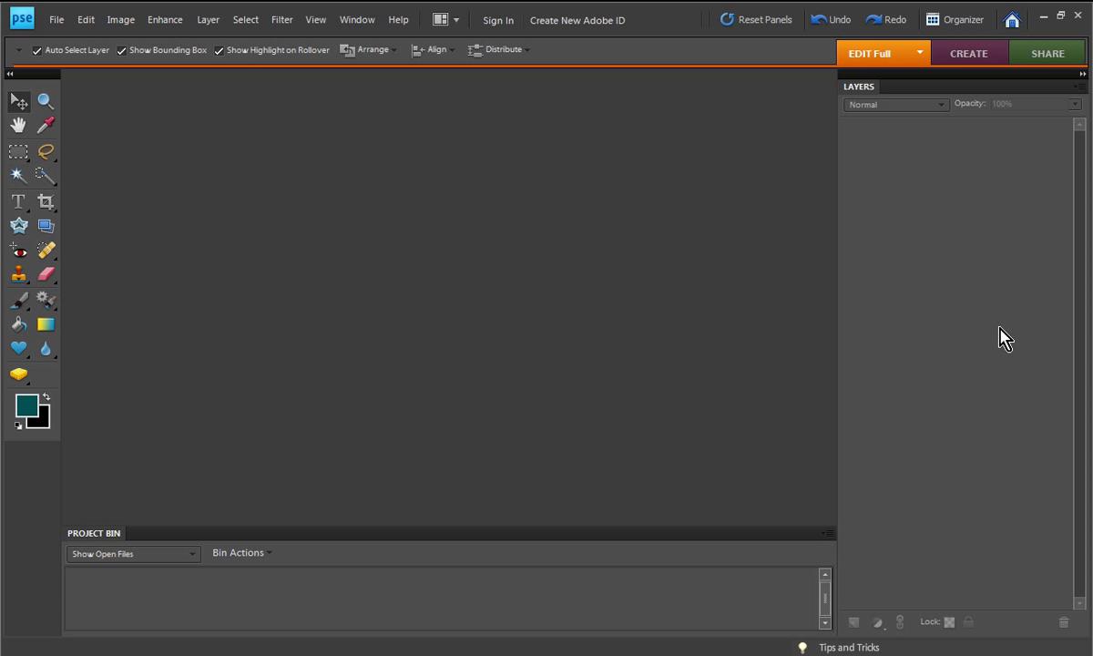
Step: Begin a photo book with a self-chosen photo layout and examine its page sizes and left page layouts
click(972, 57)
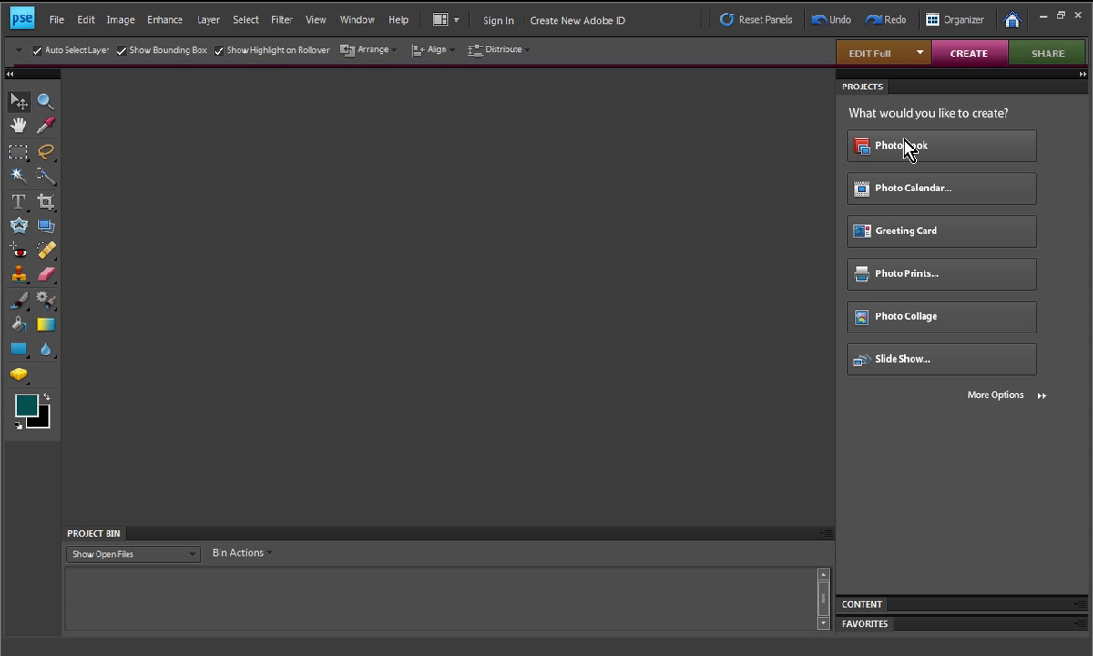
click(907, 144)
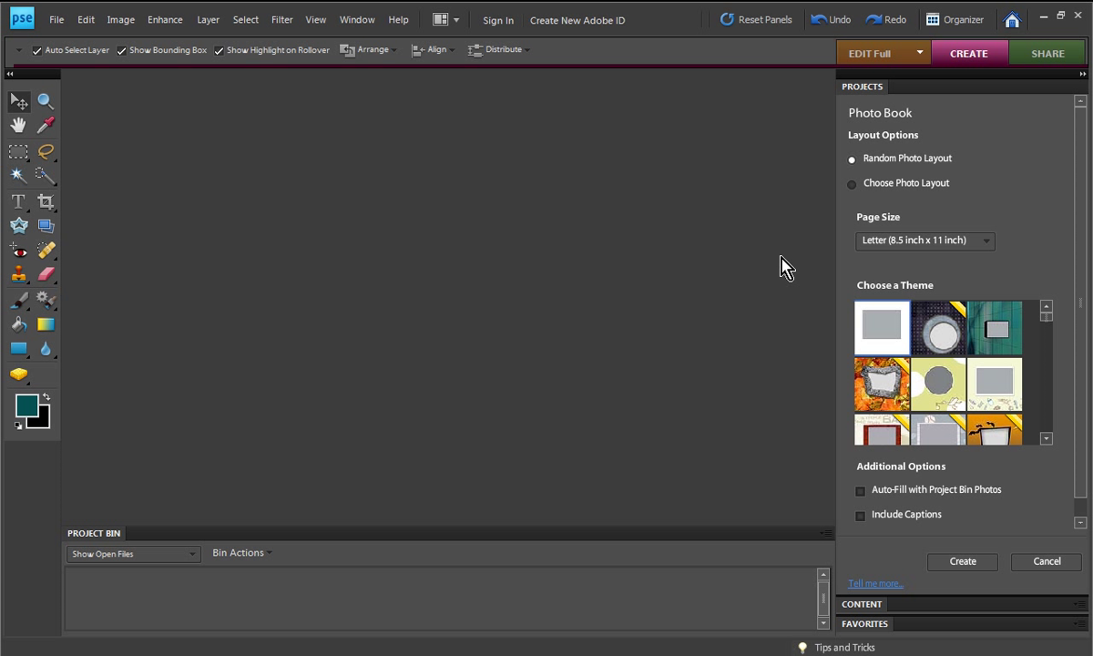
click(853, 185)
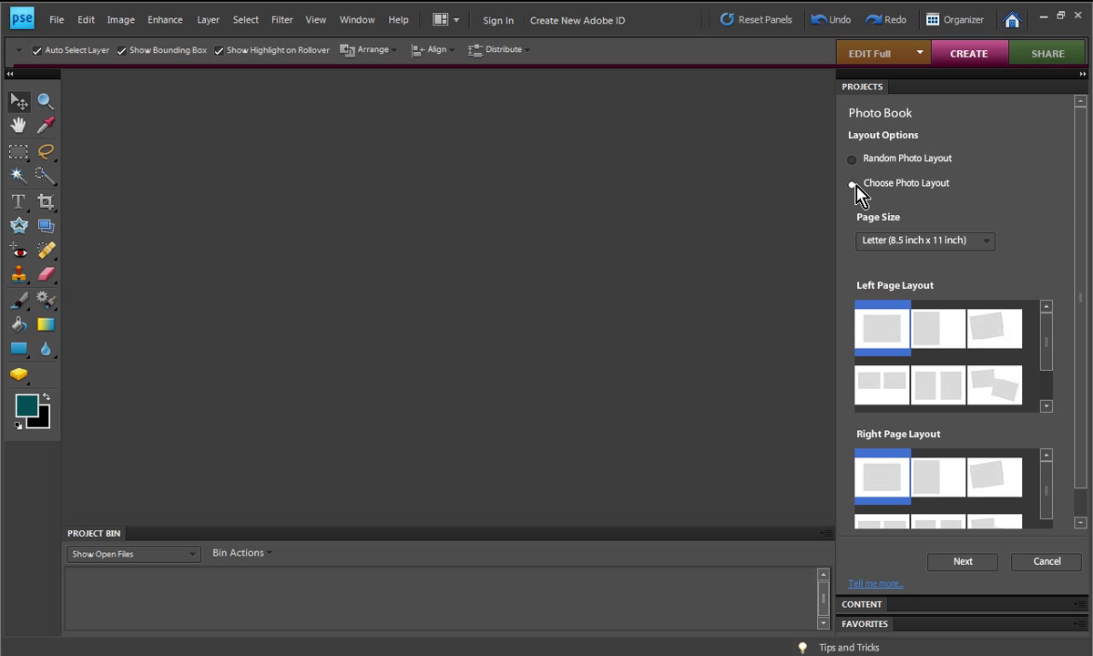
click(925, 241)
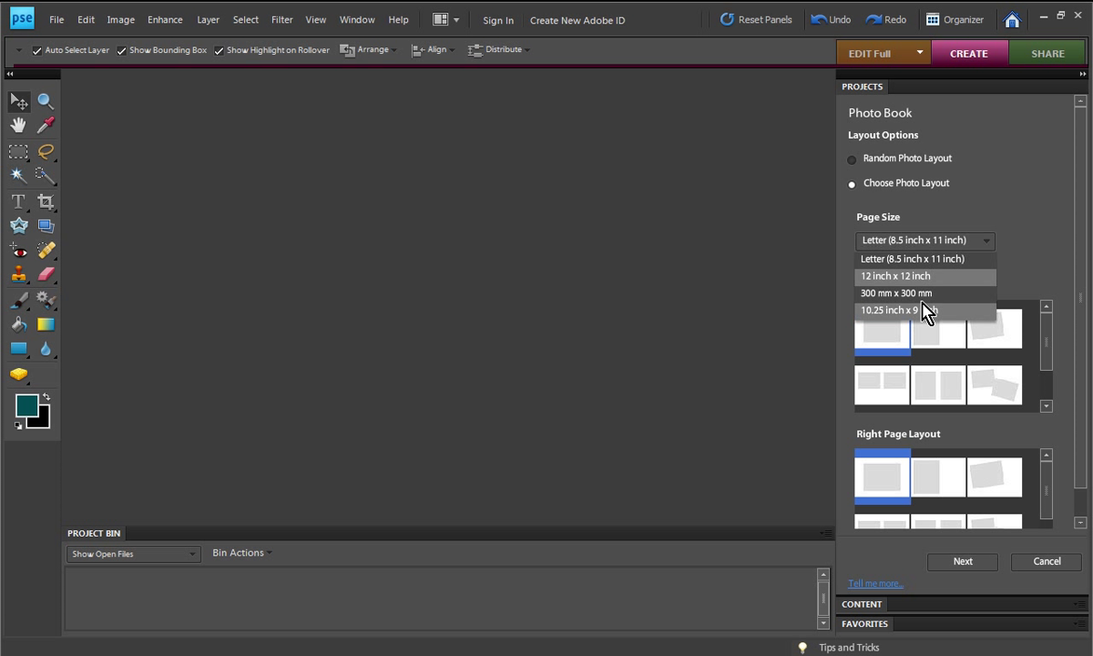
click(946, 215)
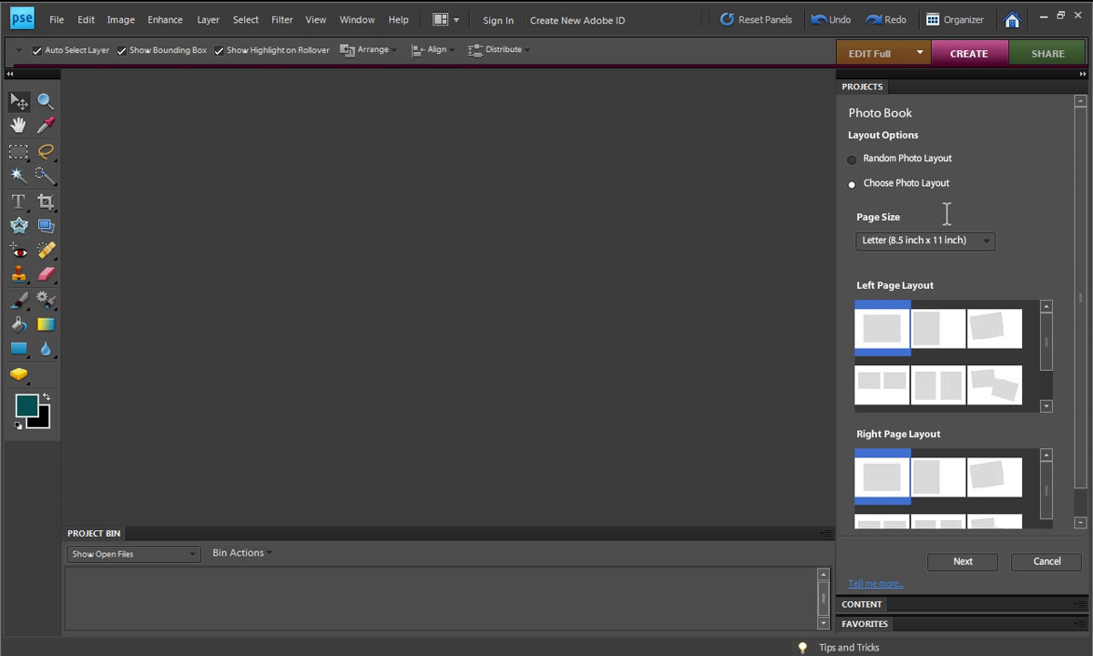
mouse_move(1047, 346)
mouse_down()
mouse_move(1051, 365)
mouse_move(1050, 334)
mouse_up()
Step: Show the Drag and Drop Vol. 1 album in the Project Bin and open the Spread-02-03.psd template with three circles
click(172, 564)
click(164, 639)
click(332, 608)
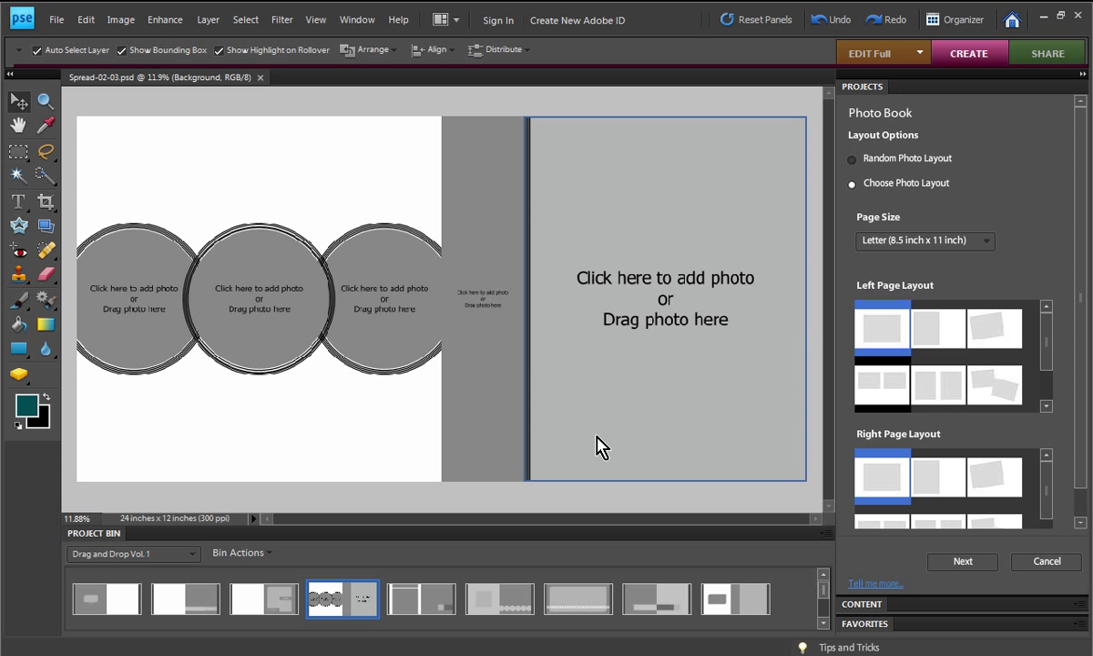
Step: Show the New Born album and place the photo of the baby with the ringed hand in the large right-page frame
click(151, 555)
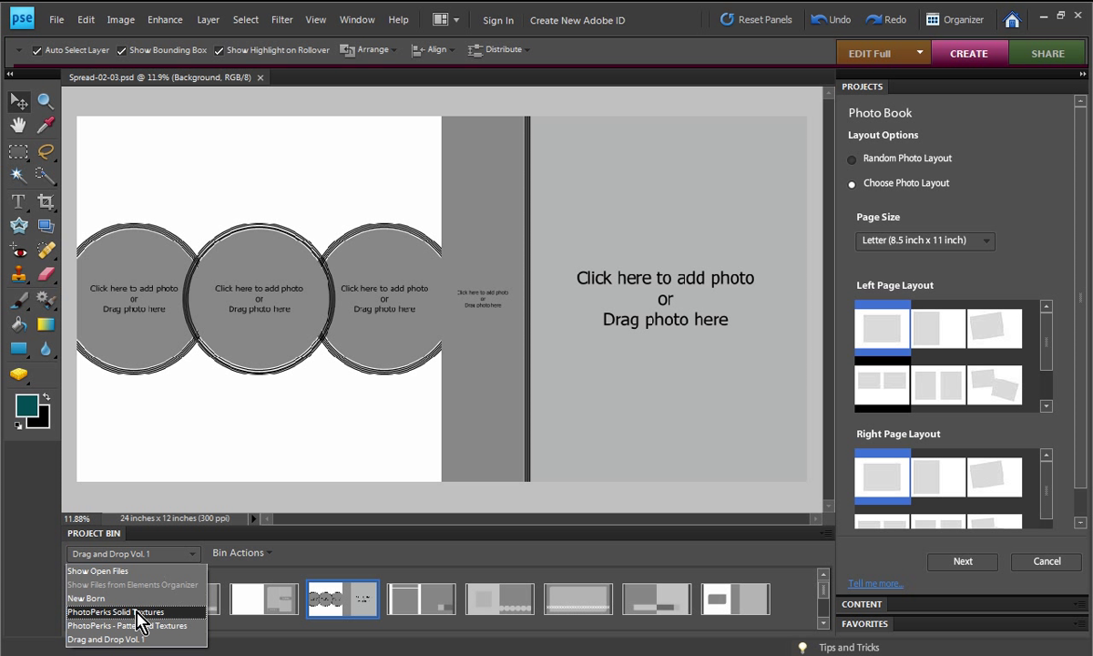
click(132, 598)
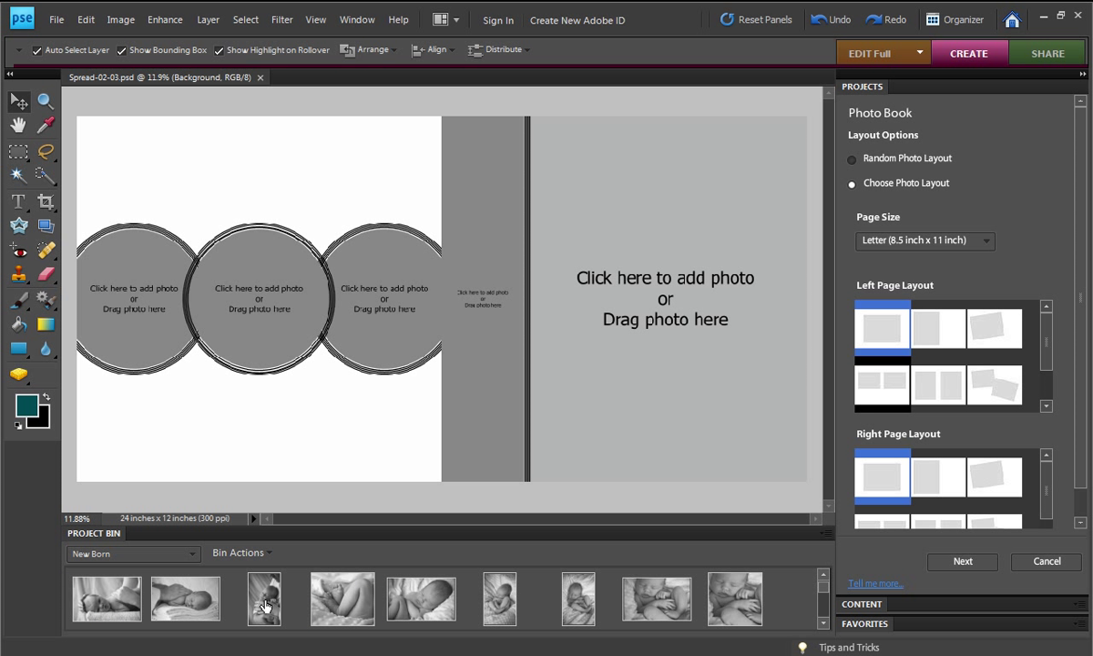
drag(252, 584, 609, 326)
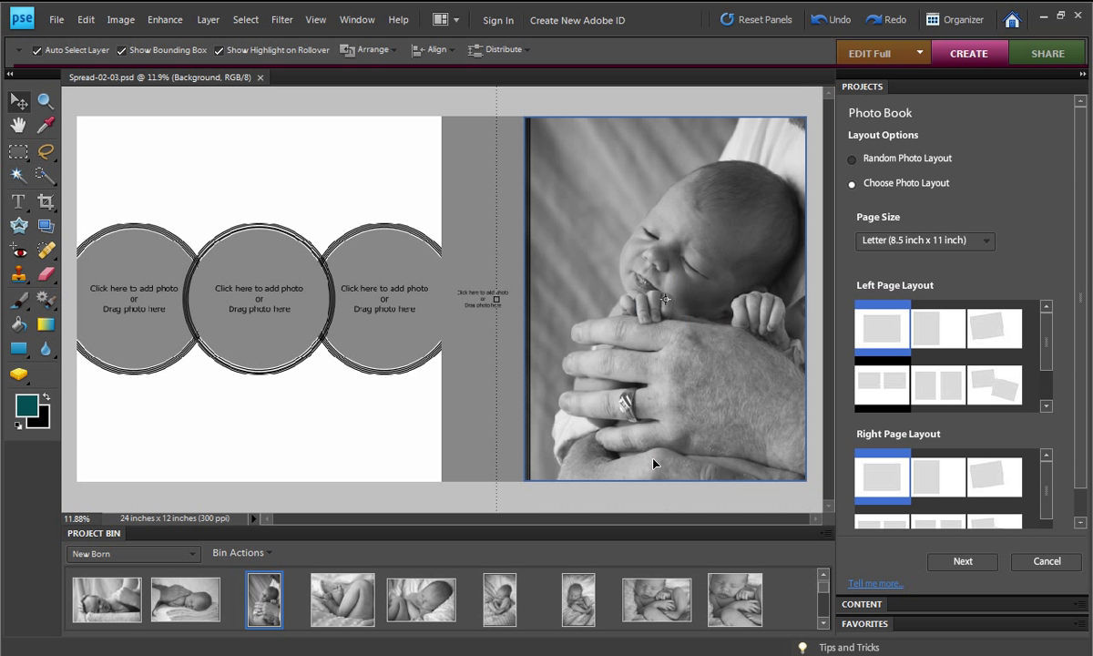
Step: Fill the three circular frames with newborn photos, using the close-up sleeping baby photo for the middle circle
drag(577, 599, 385, 299)
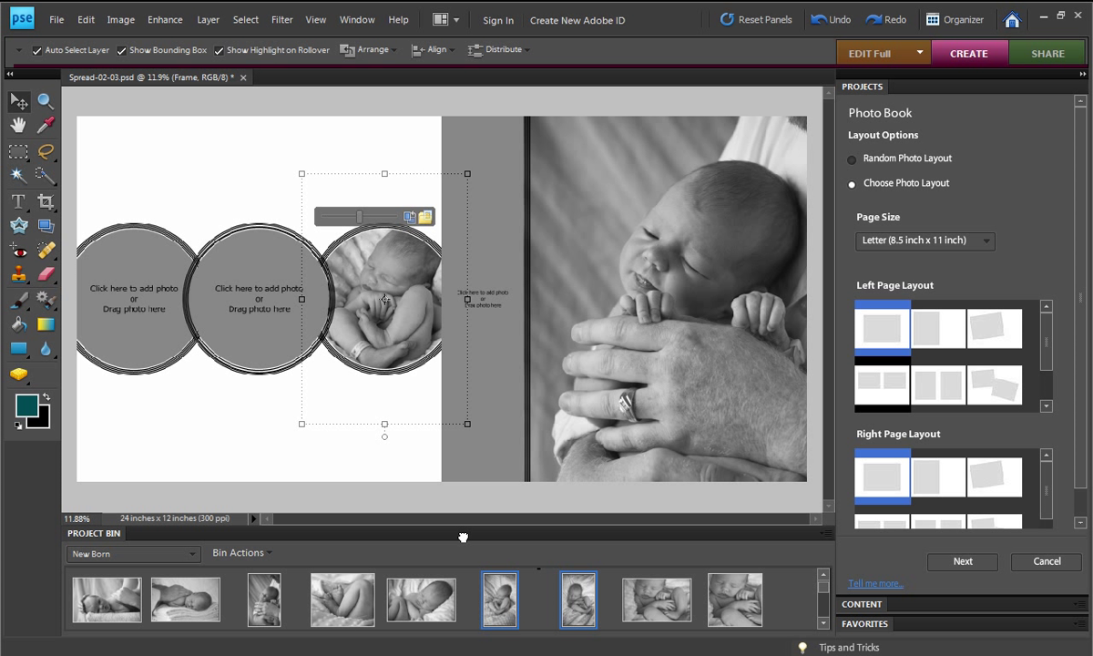
drag(463, 537, 134, 300)
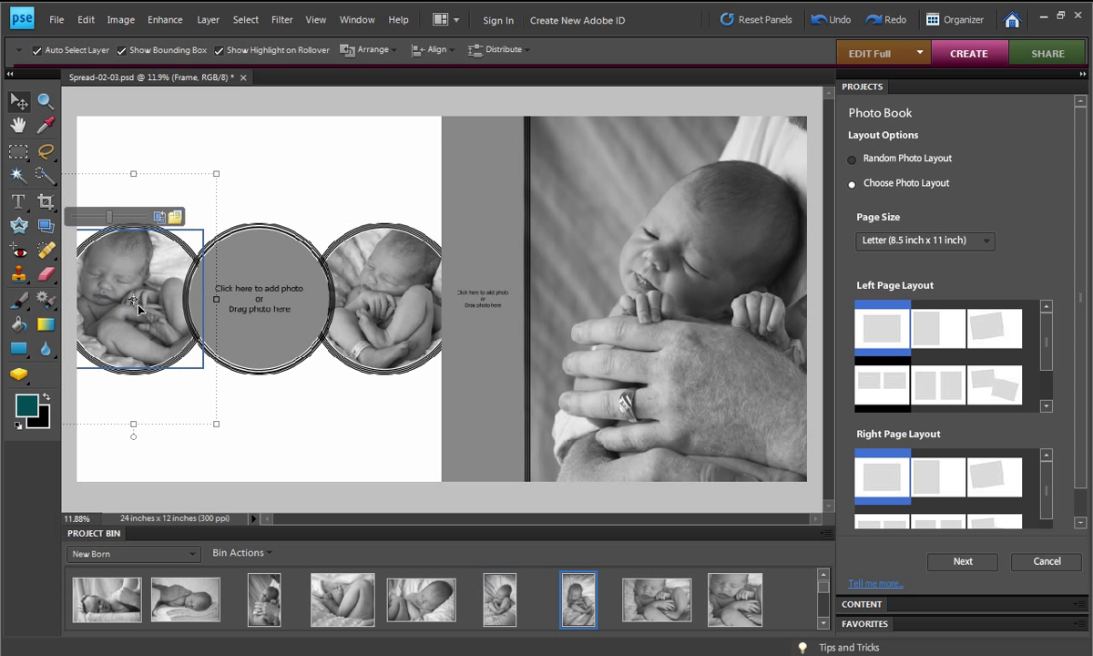
drag(421, 598, 254, 303)
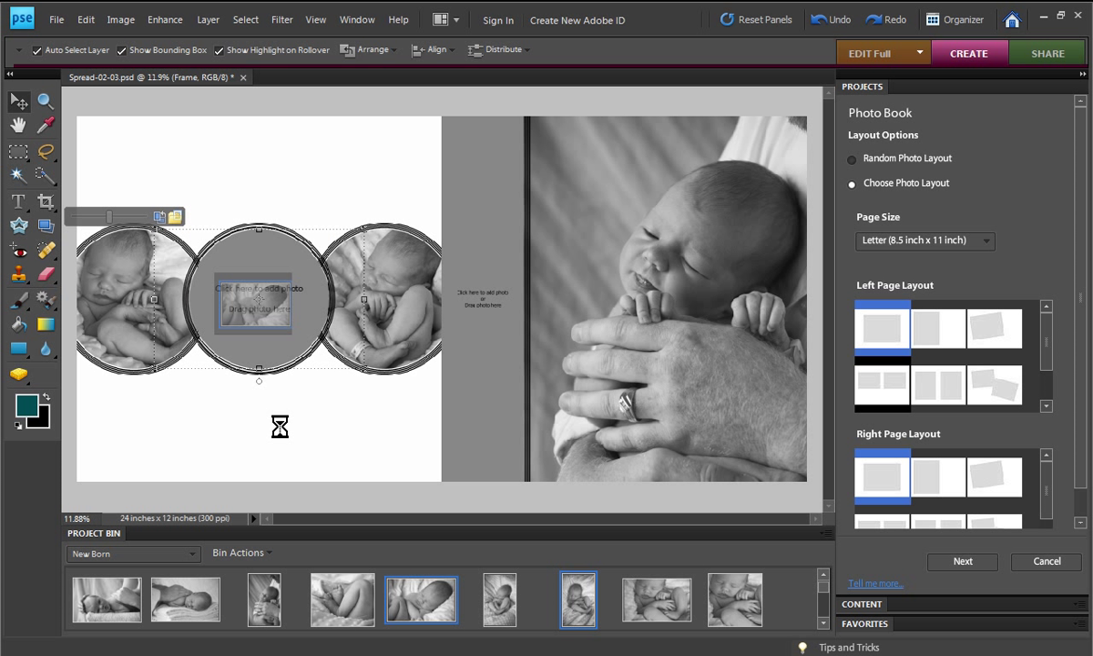
Step: Enlarge the photo in the middle circle slightly and shift it left within its frame
mouse_move(237, 219)
mouse_down()
mouse_move(263, 227)
mouse_move(242, 225)
mouse_up()
mouse_move(285, 335)
mouse_down()
mouse_move(262, 342)
mouse_move(271, 346)
mouse_move(264, 334)
mouse_up()
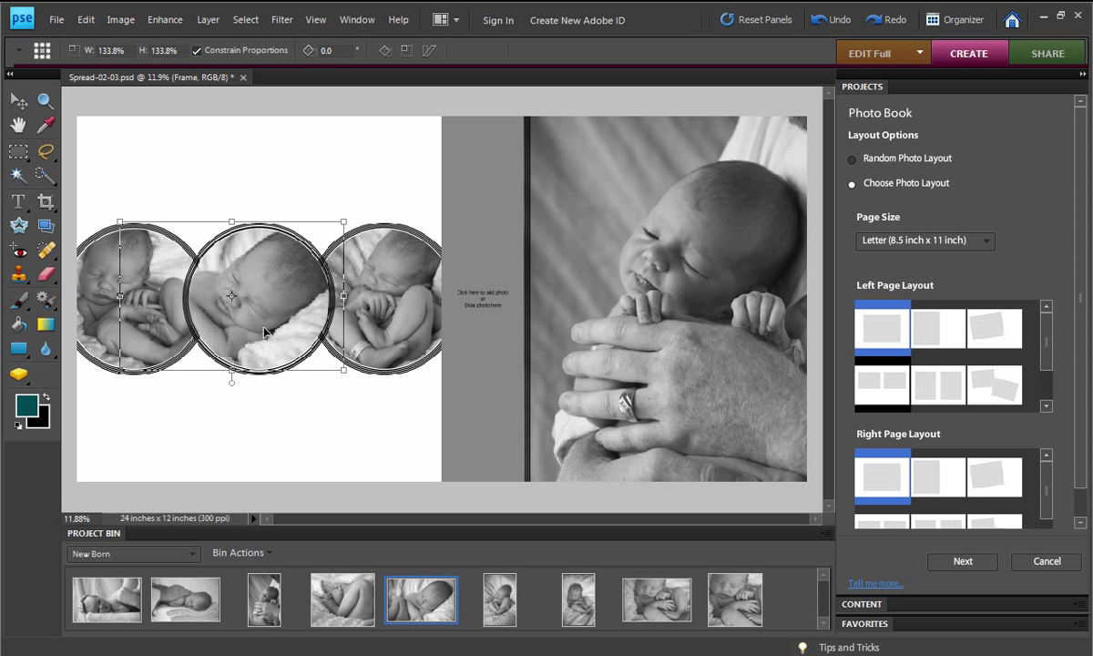
double_click(264, 326)
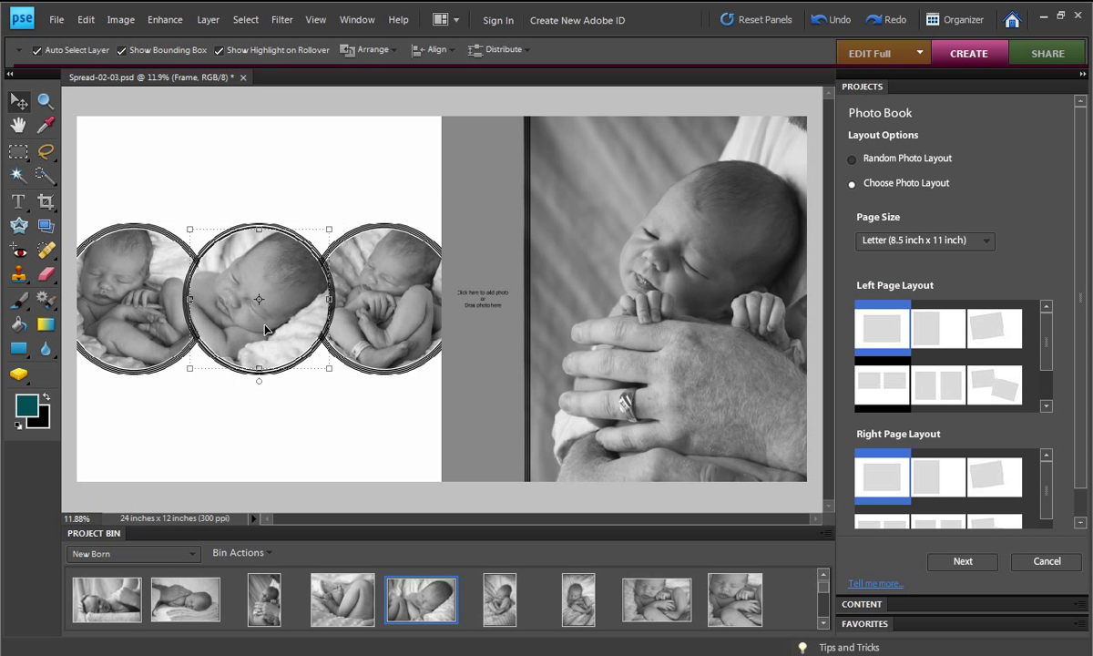
Step: In Edit Full, move the narrow grey frame's layer directly above Background and stretch the frame leftward to about 561% width, covering the left page
click(481, 353)
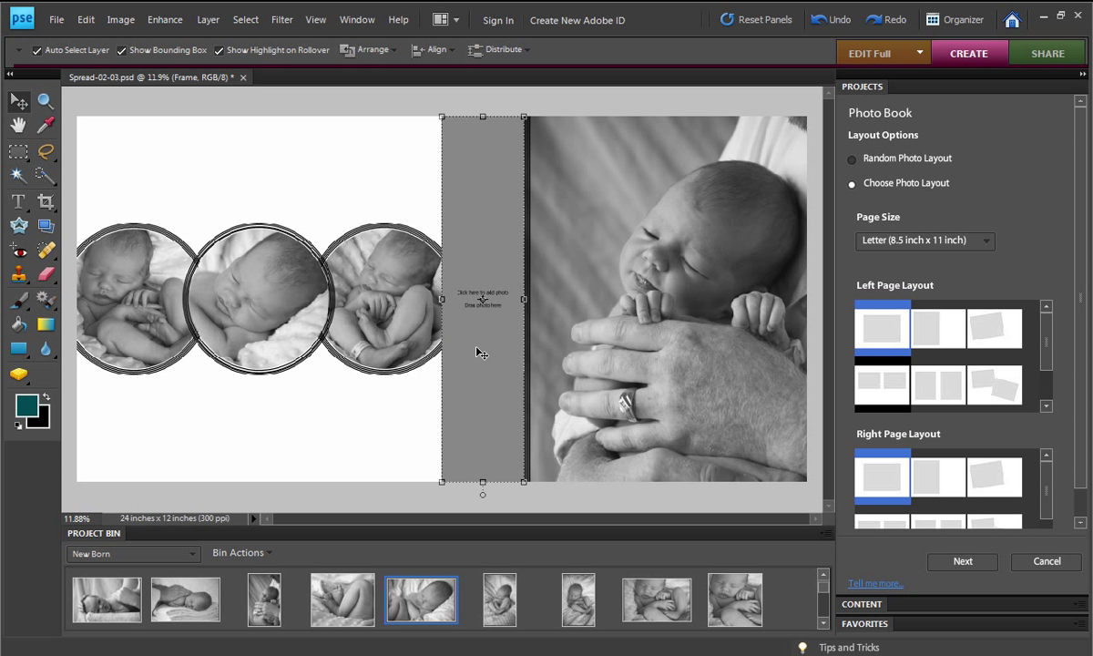
click(889, 57)
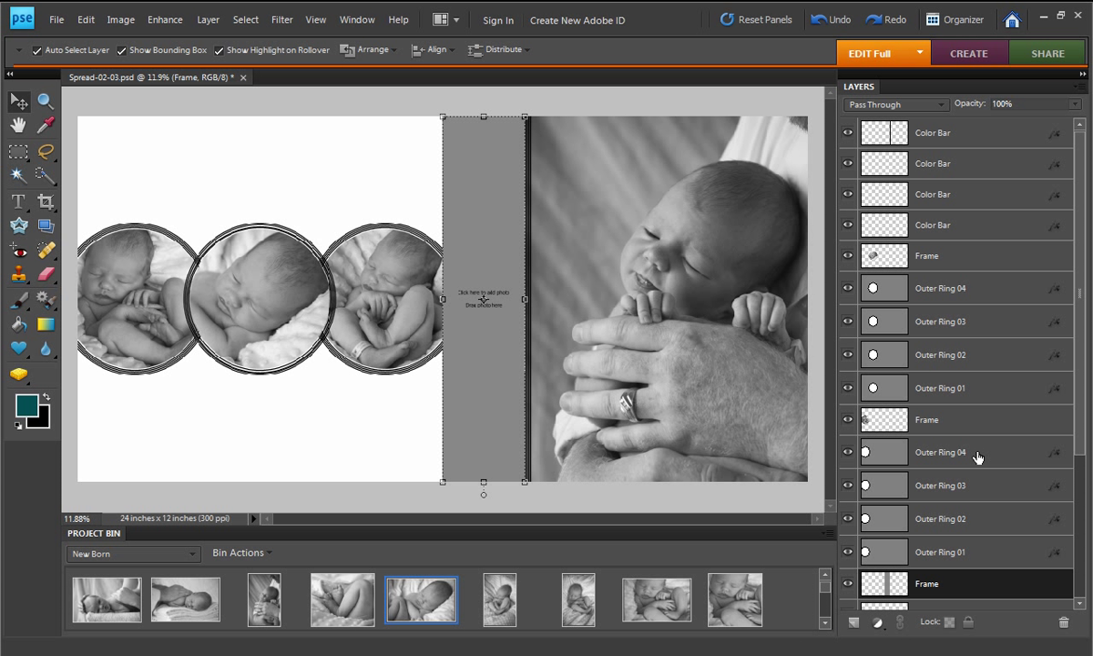
drag(1078, 362, 1086, 512)
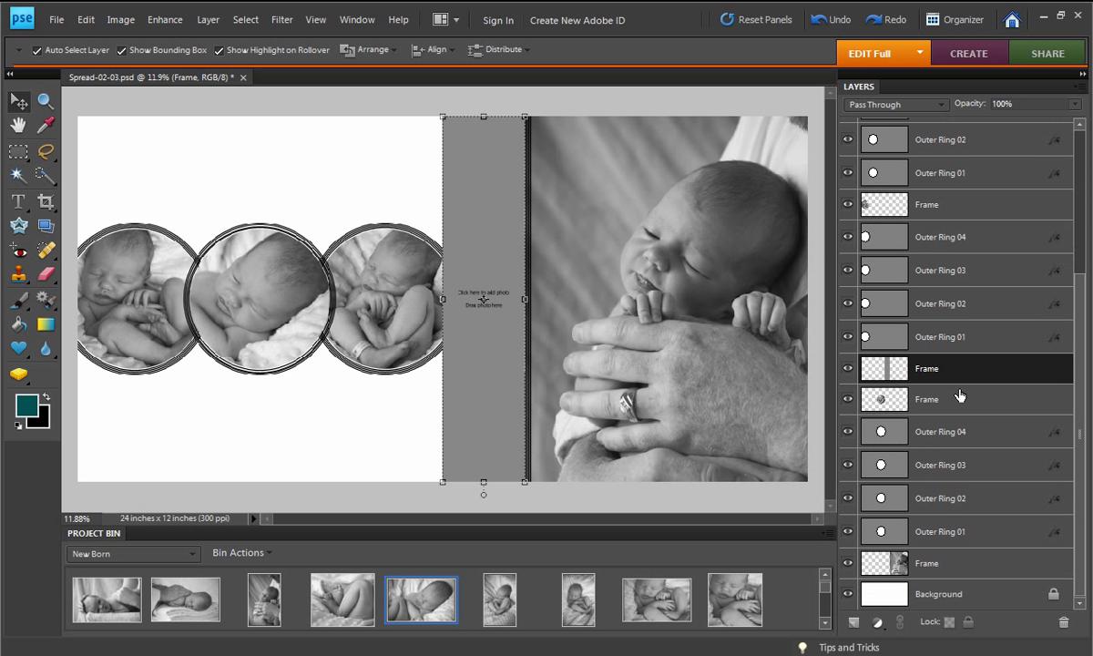
drag(939, 373, 955, 580)
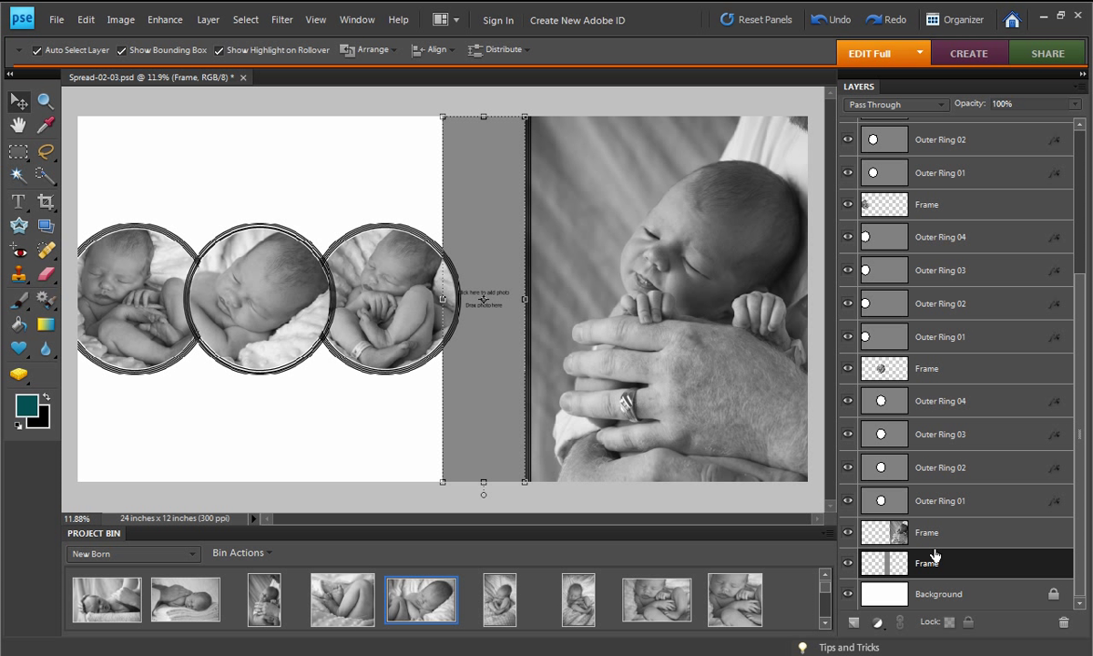
drag(442, 297, 64, 337)
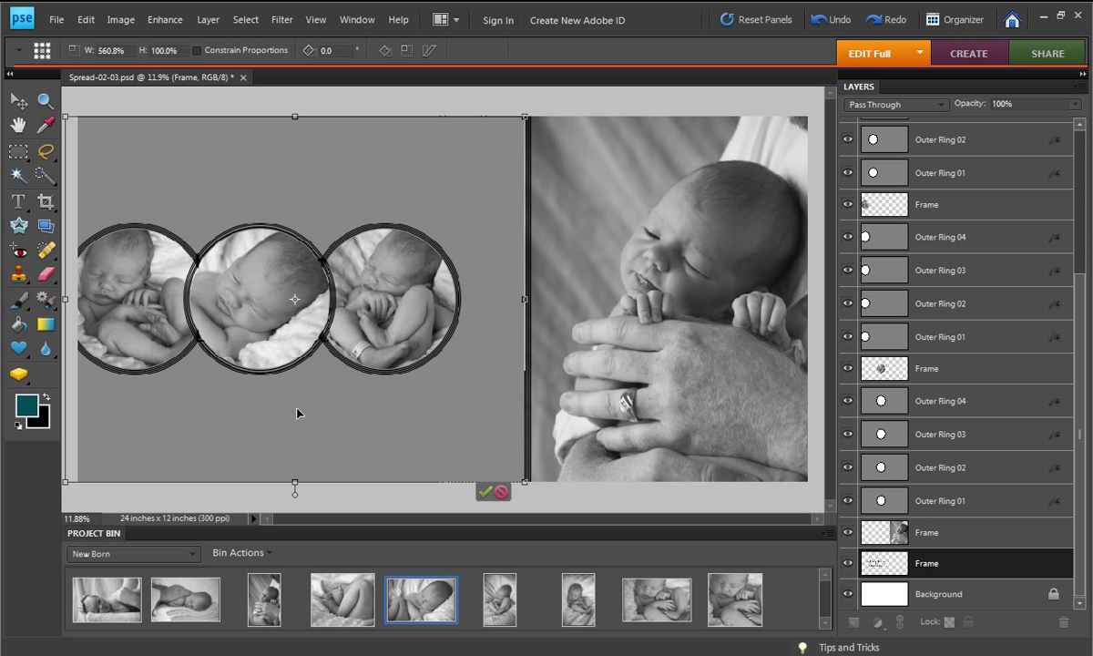
click(486, 491)
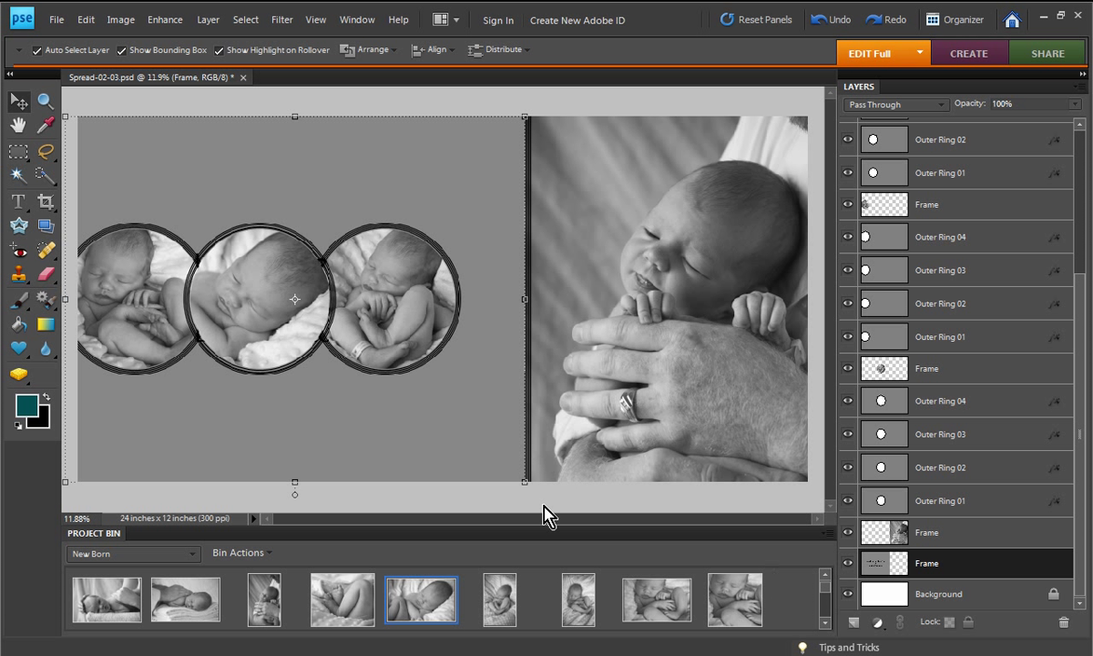
Step: With the stretched frame temporarily hidden, move the three photo circles and their rings down and right, fully onto the left page
click(848, 565)
click(424, 401)
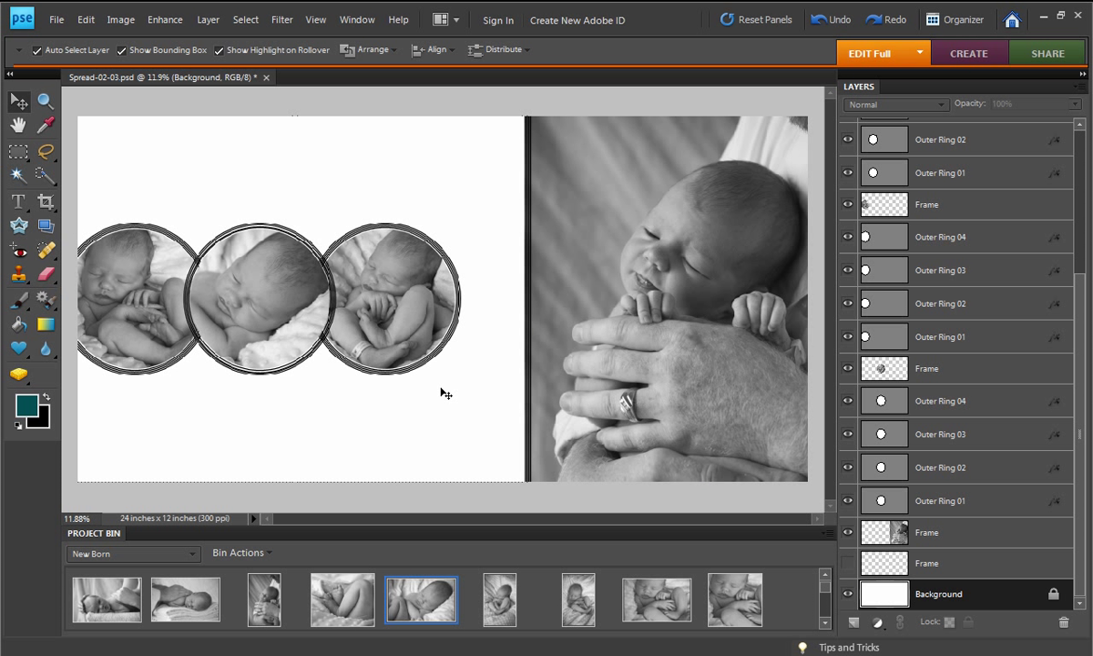
drag(446, 399, 202, 361)
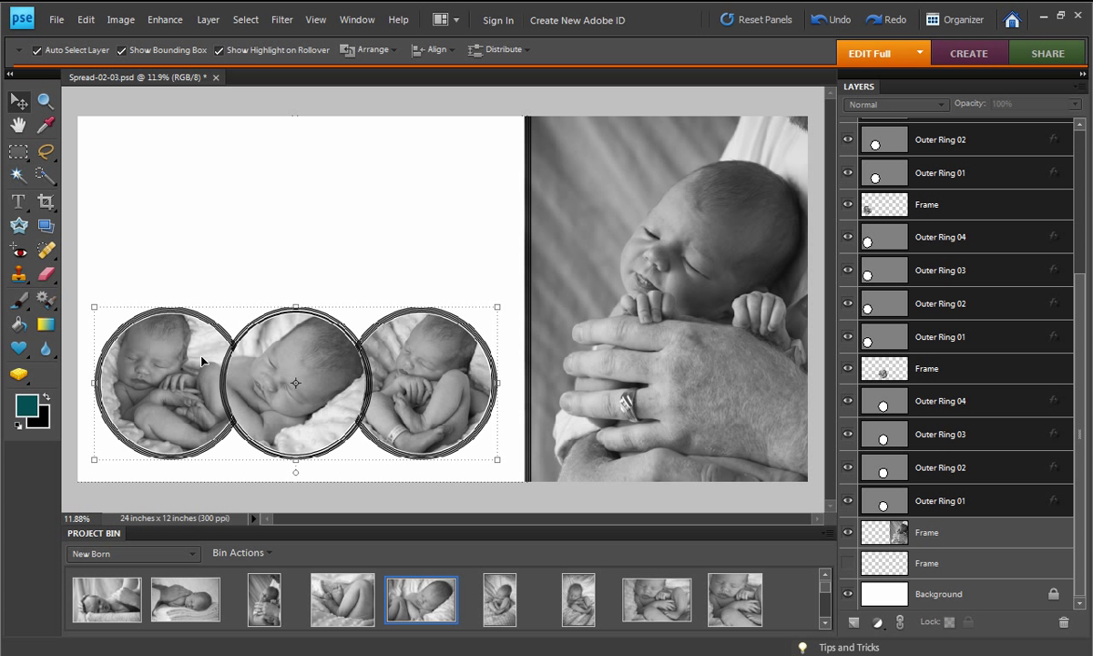
click(848, 564)
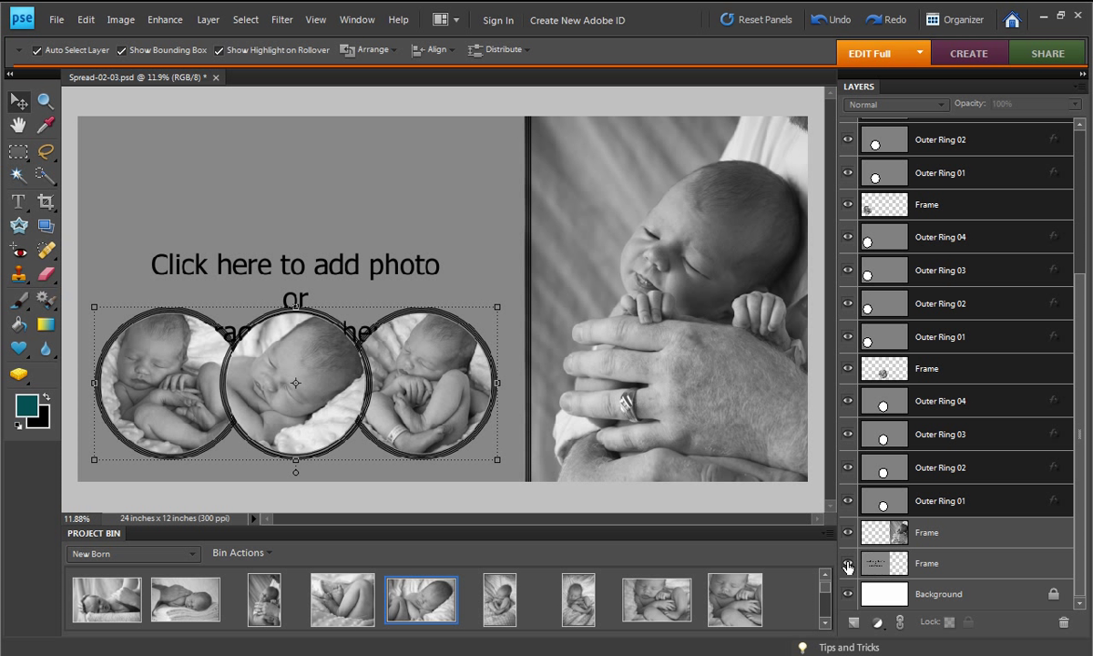
Step: Show the PhotoPerks Solid Textures album and place a dark grunge texture in the left page's background frame
click(151, 556)
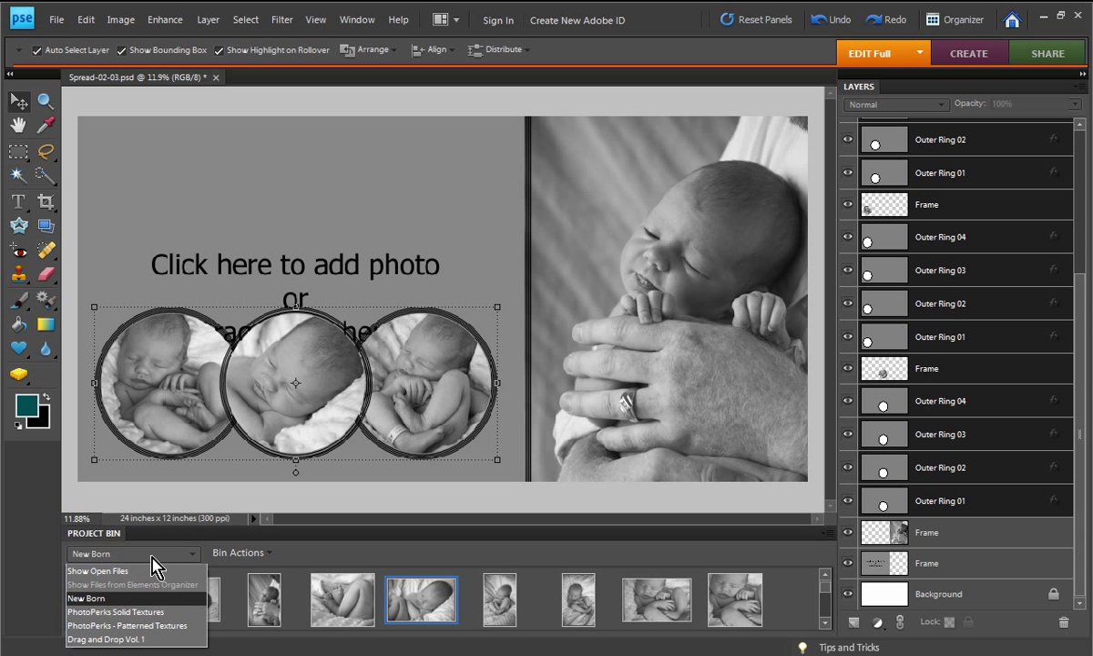
click(137, 612)
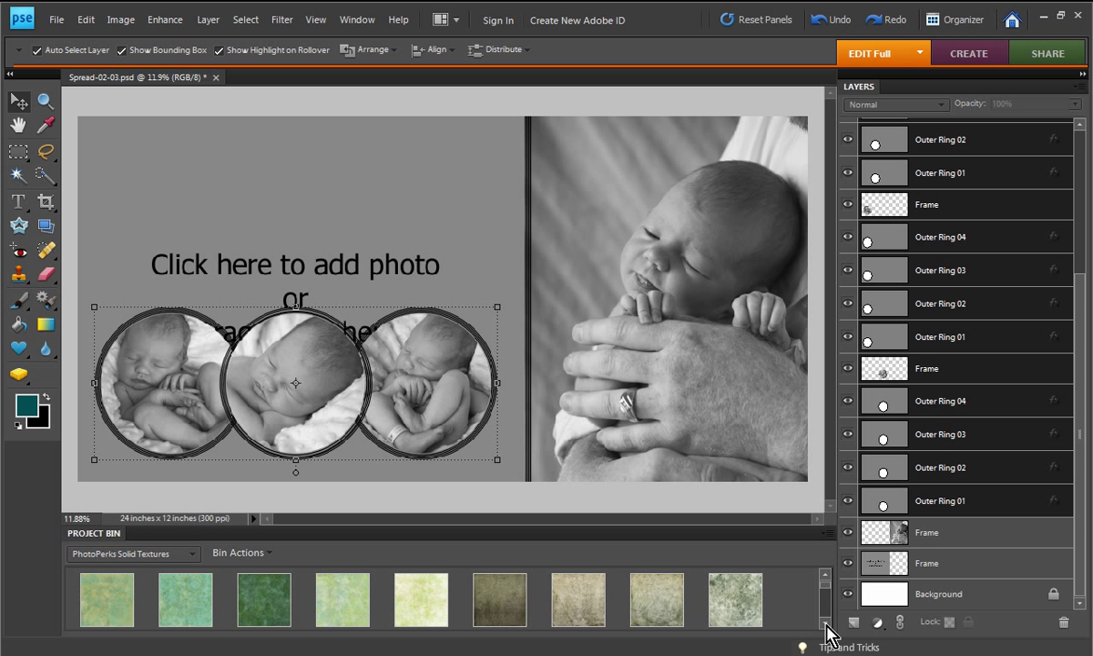
scroll(827, 627, down, 5)
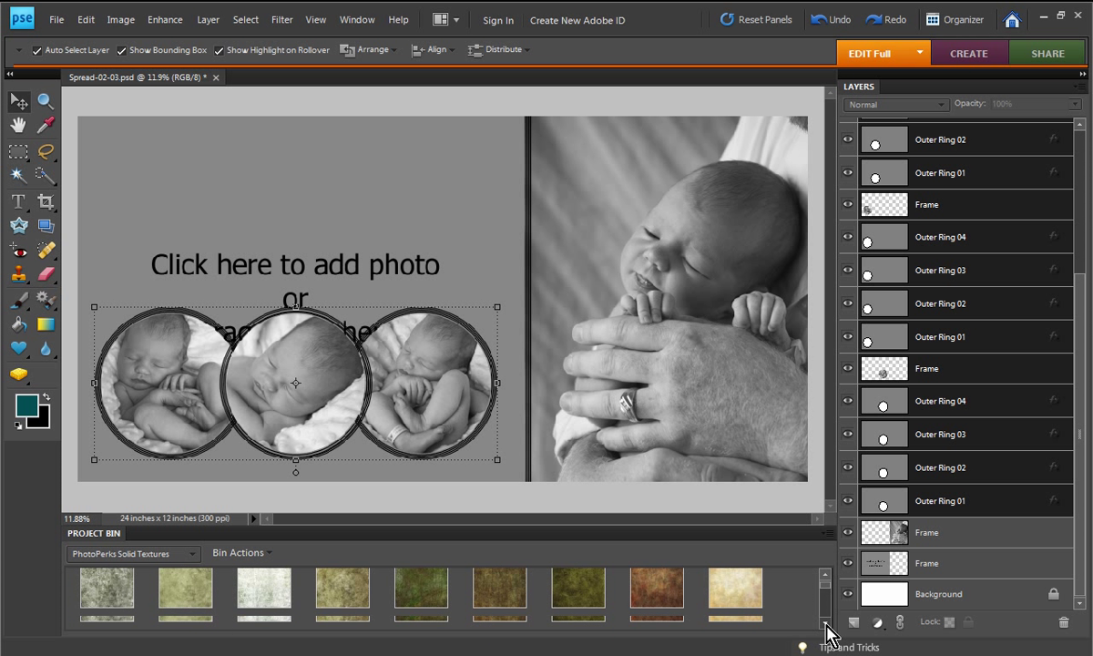
scroll(827, 626, down, 5)
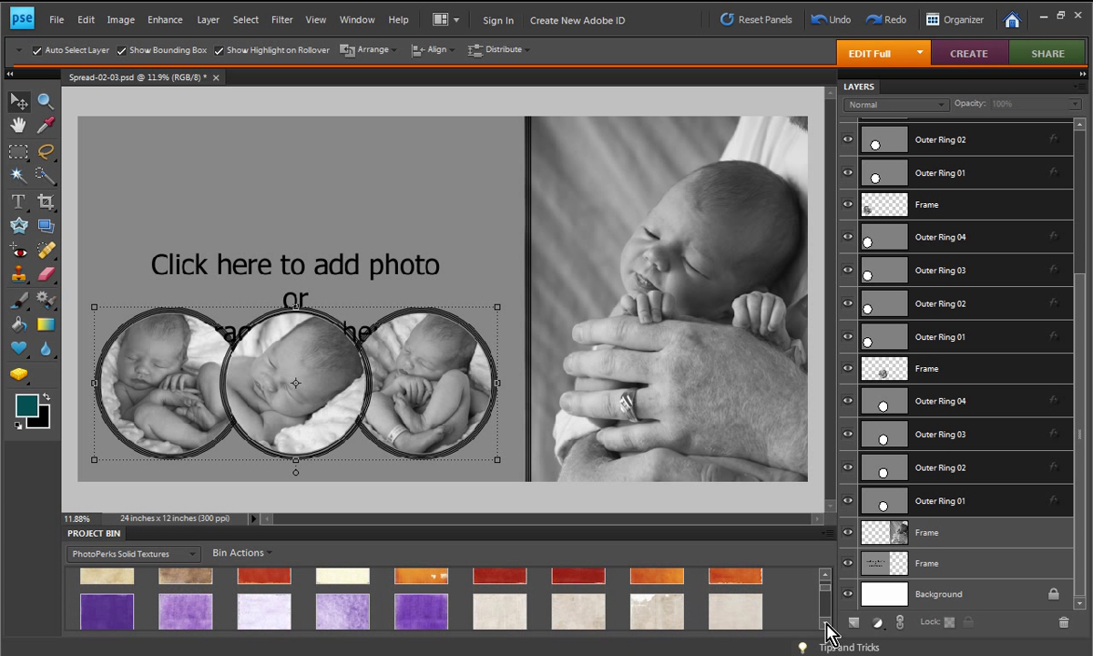
scroll(827, 627, down, 5)
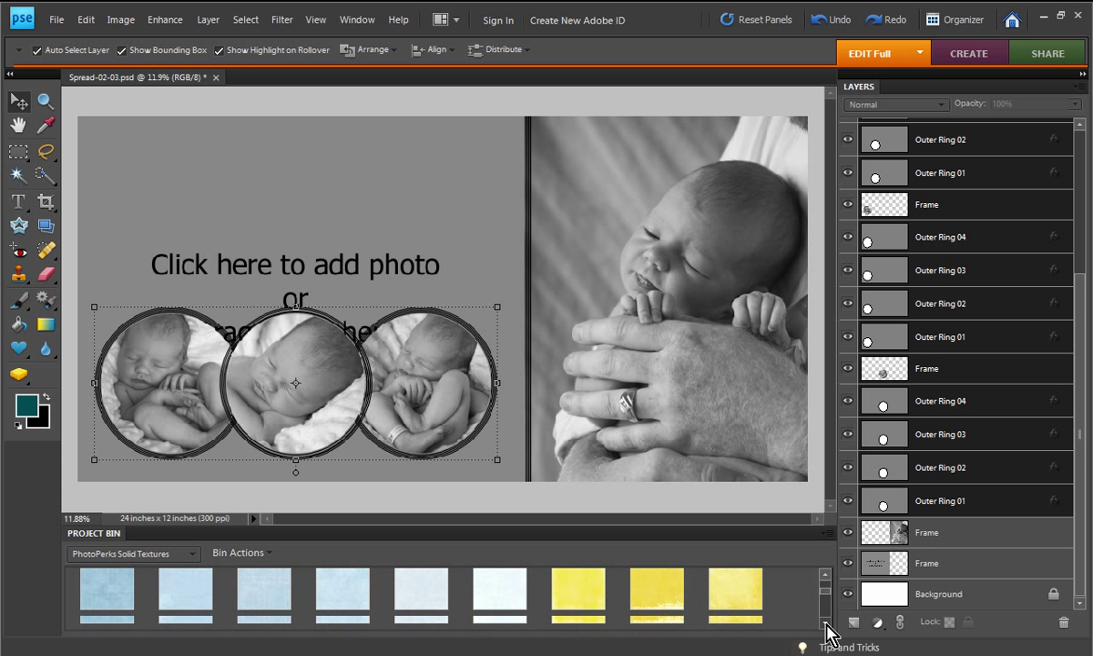
scroll(828, 627, down, 2)
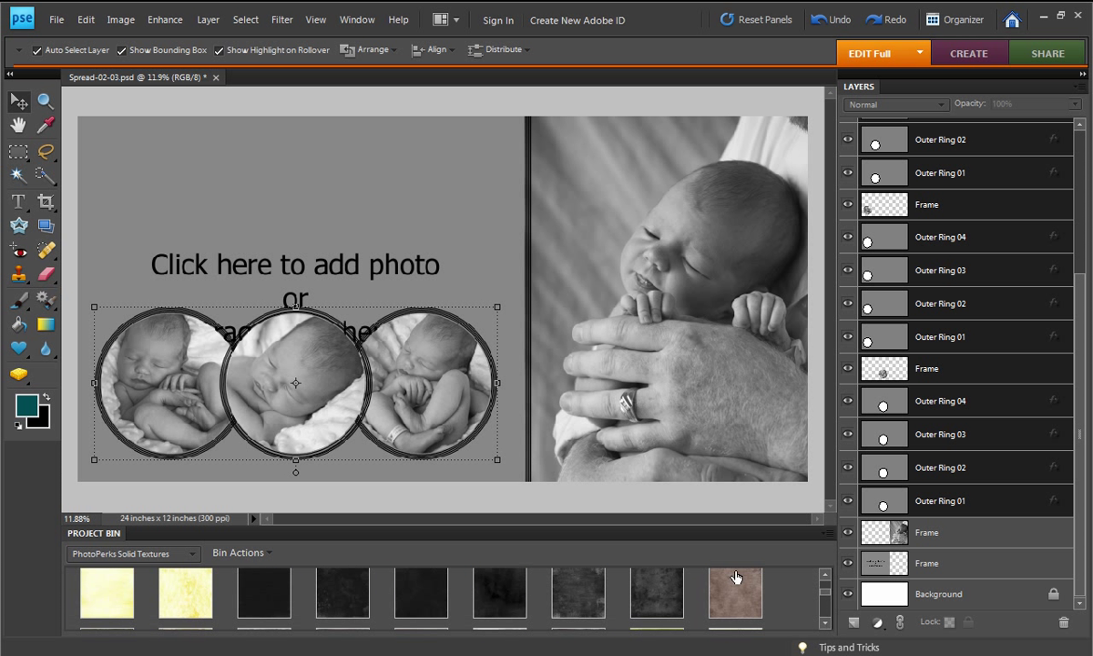
drag(596, 604, 397, 285)
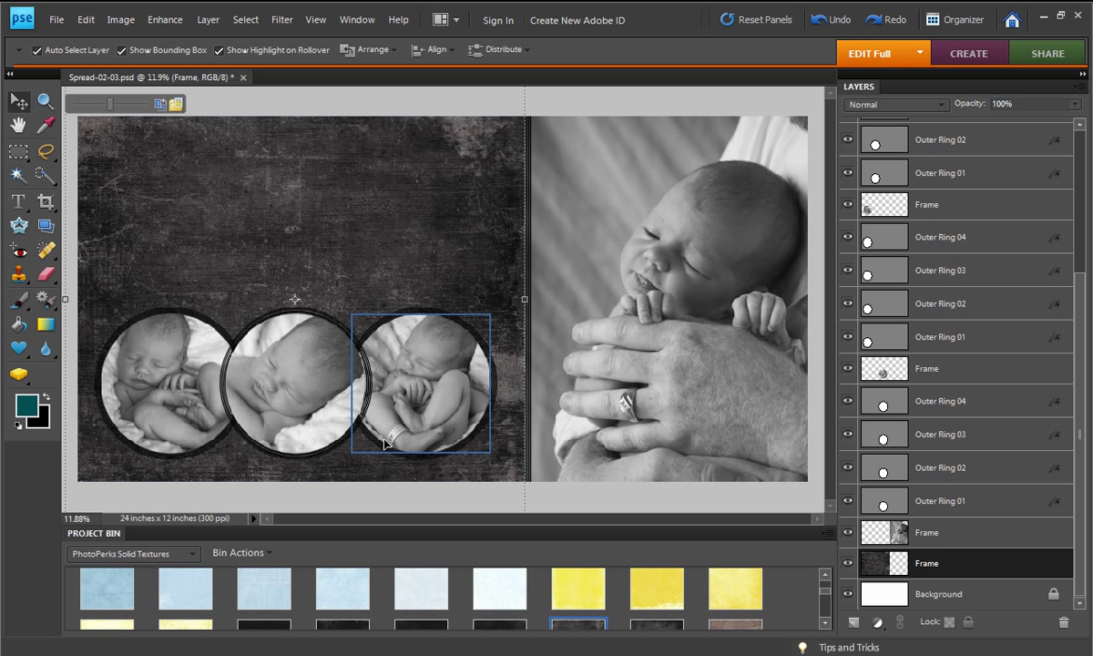
Step: Replace the dark background texture with a teal texture from the same album
scroll(829, 587, up, 3)
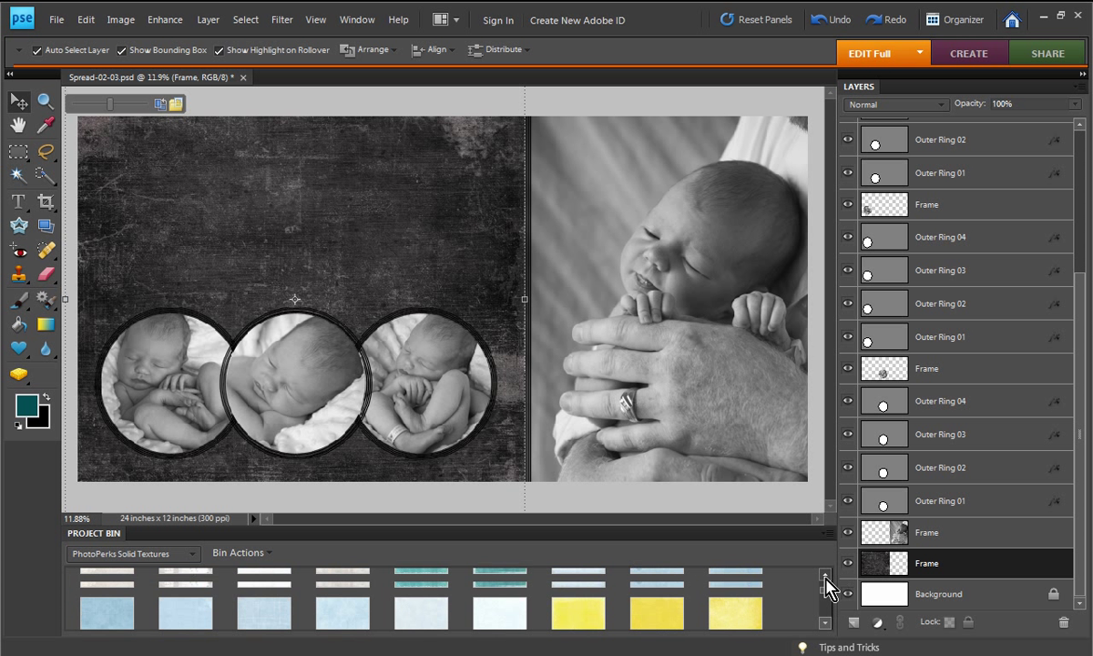
drag(411, 615, 356, 250)
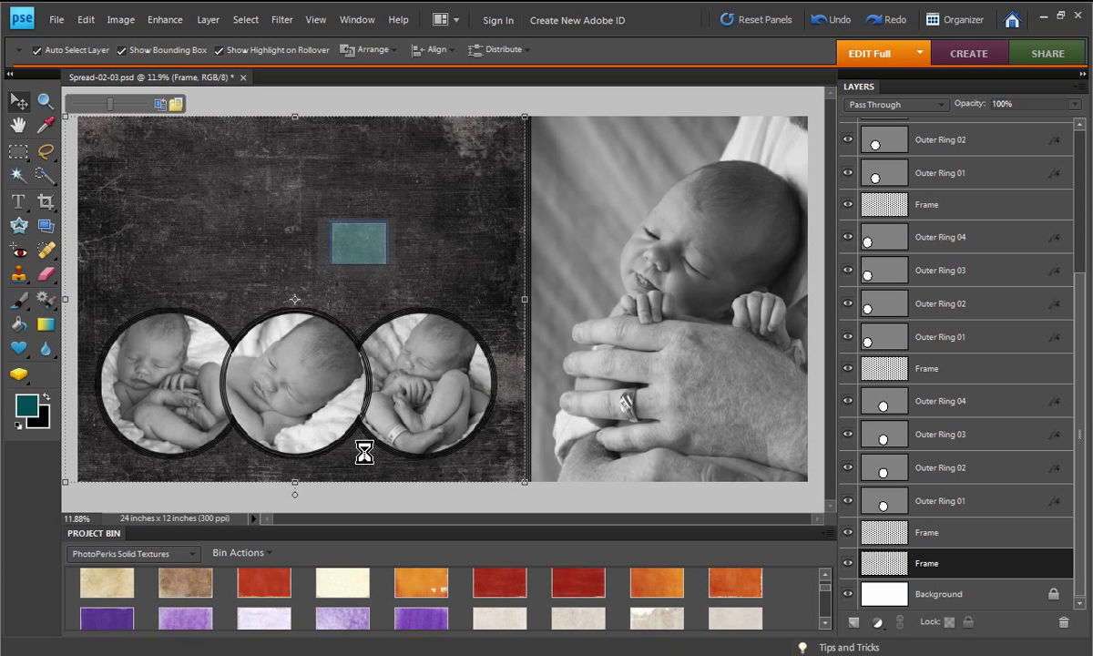
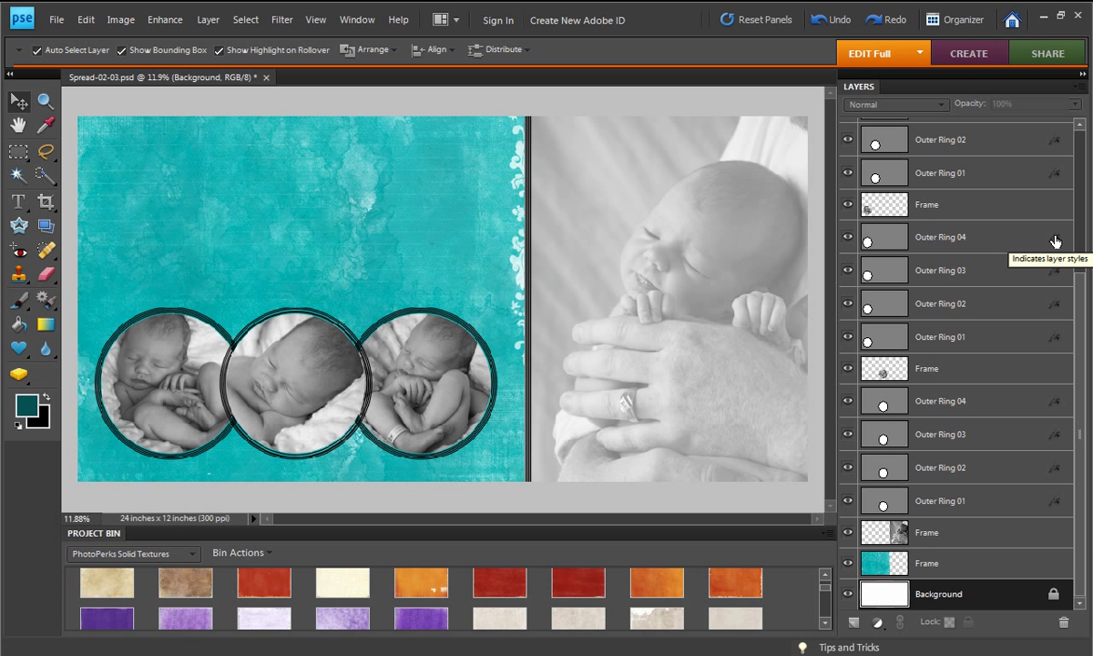
Step: Change the stroke color of the leftmost circle's Outer Ring 04 to dark teal 166664, sampled from the background texture and darkened
double_click(1054, 238)
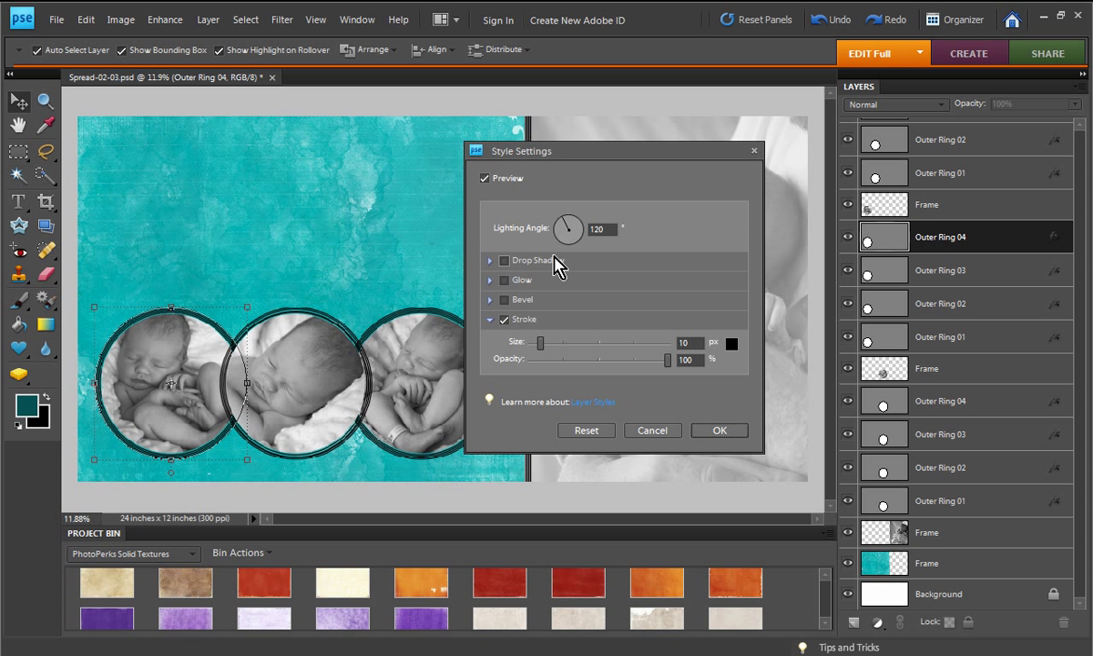
click(732, 347)
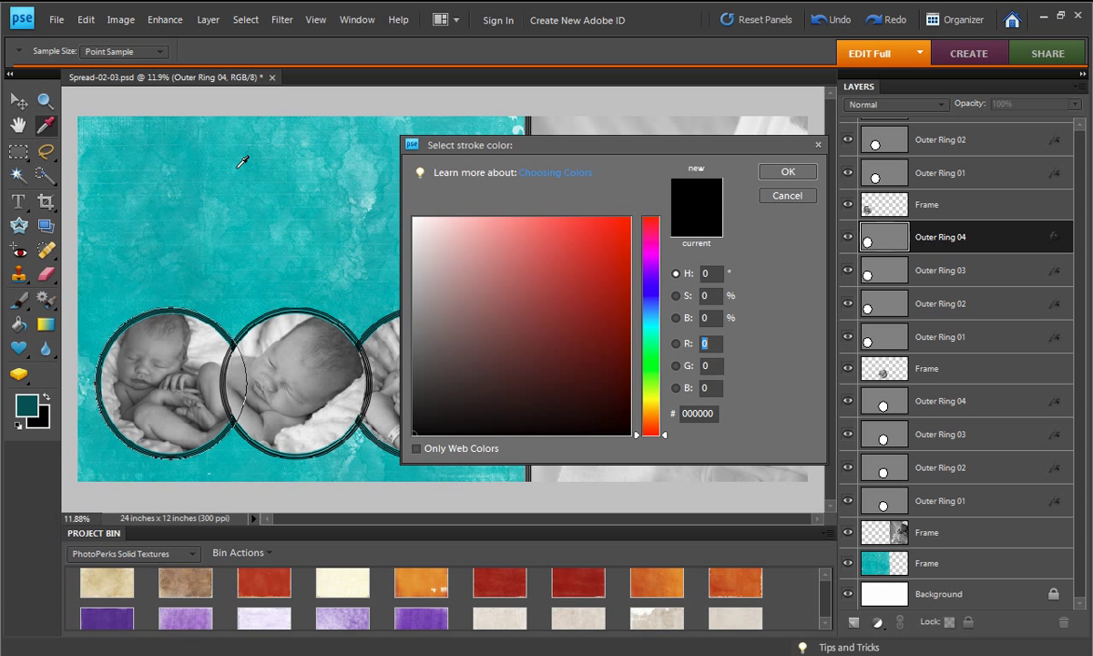
click(244, 210)
click(231, 215)
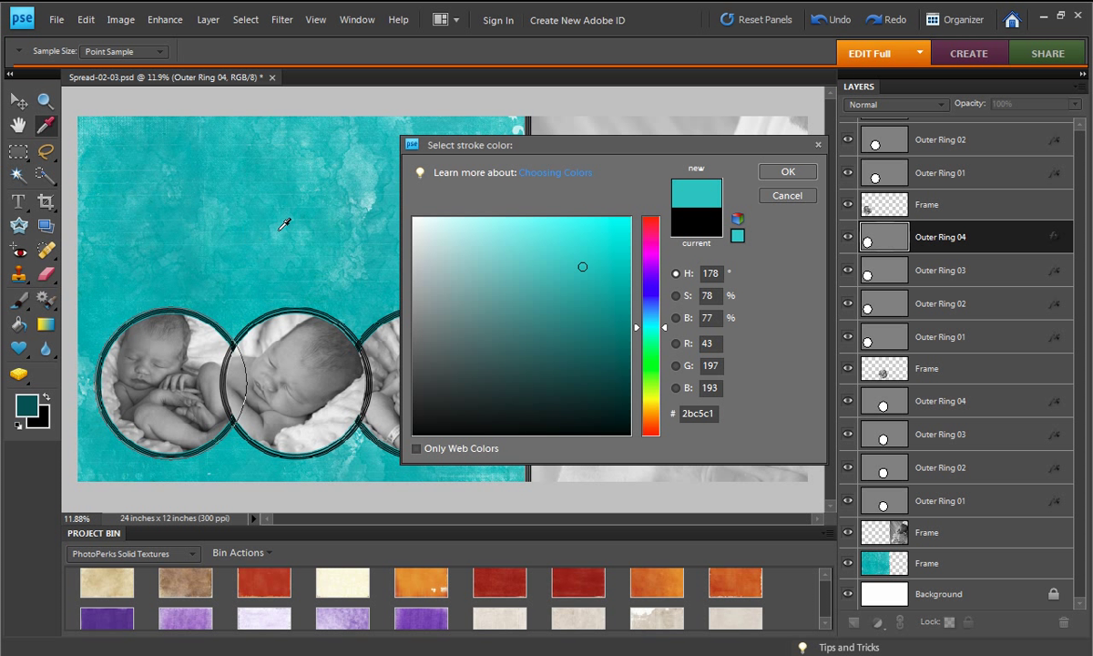
drag(584, 264, 584, 348)
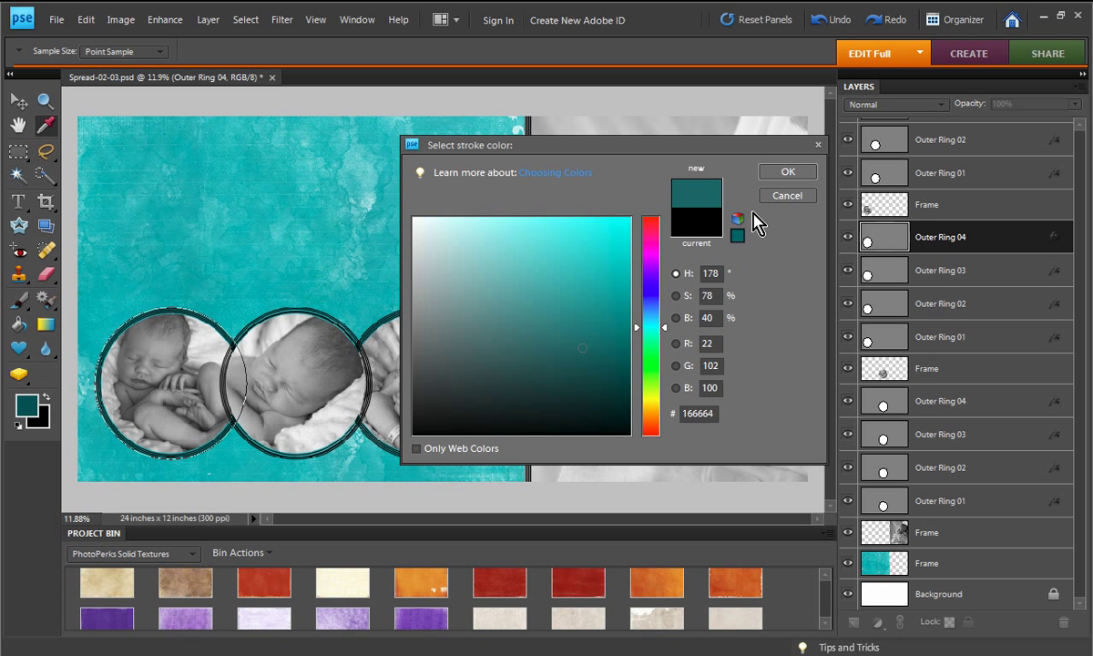
click(785, 172)
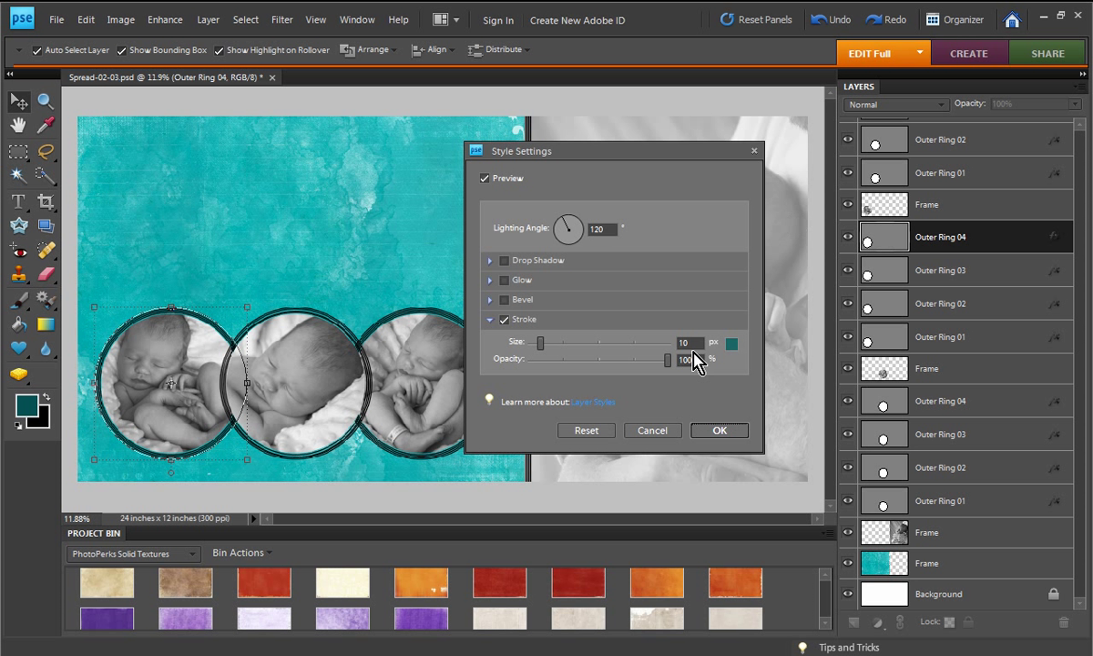
click(719, 431)
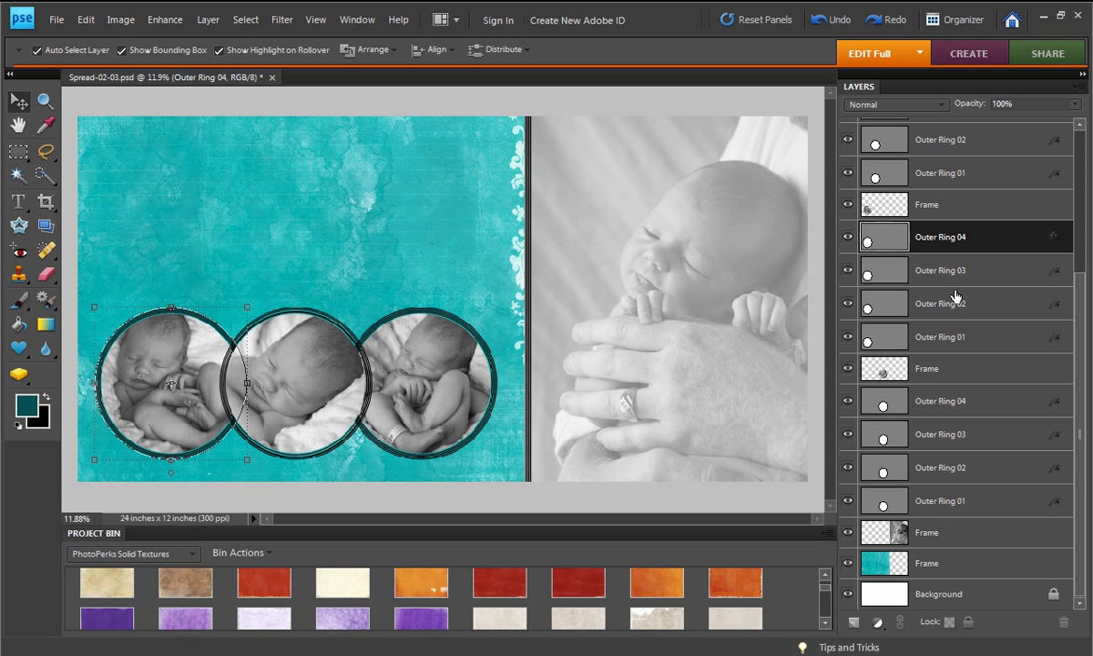
Step: Copy Outer Ring 04's layer style and paste it onto the same circle's Outer Ring 03, 02 and 01 layers
right_click(990, 243)
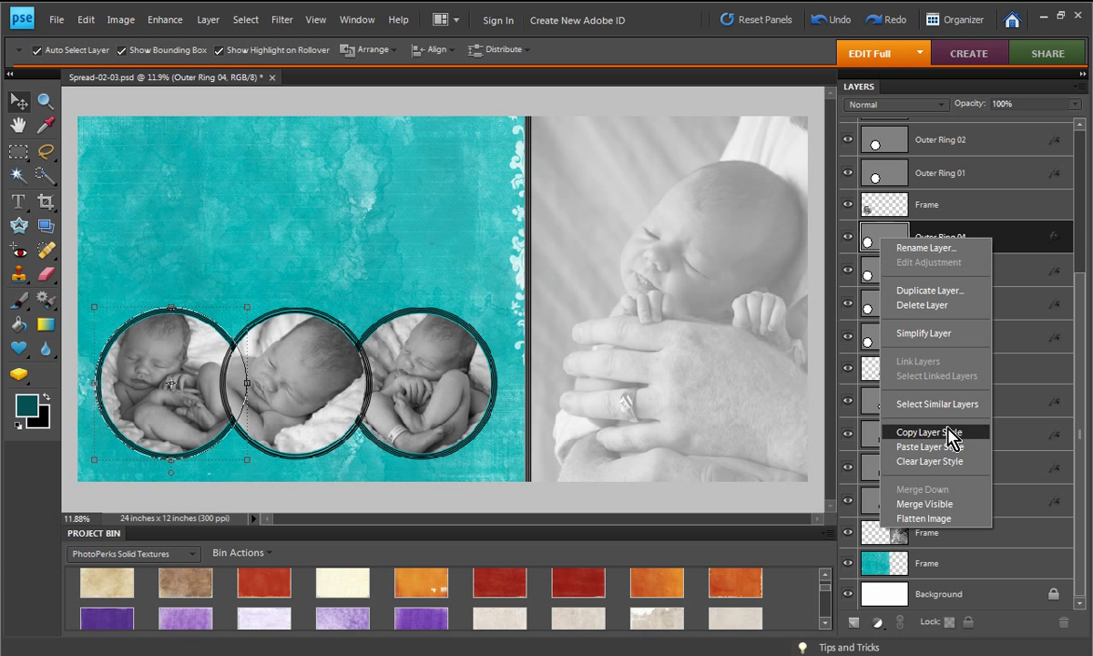
click(934, 433)
click(1001, 279)
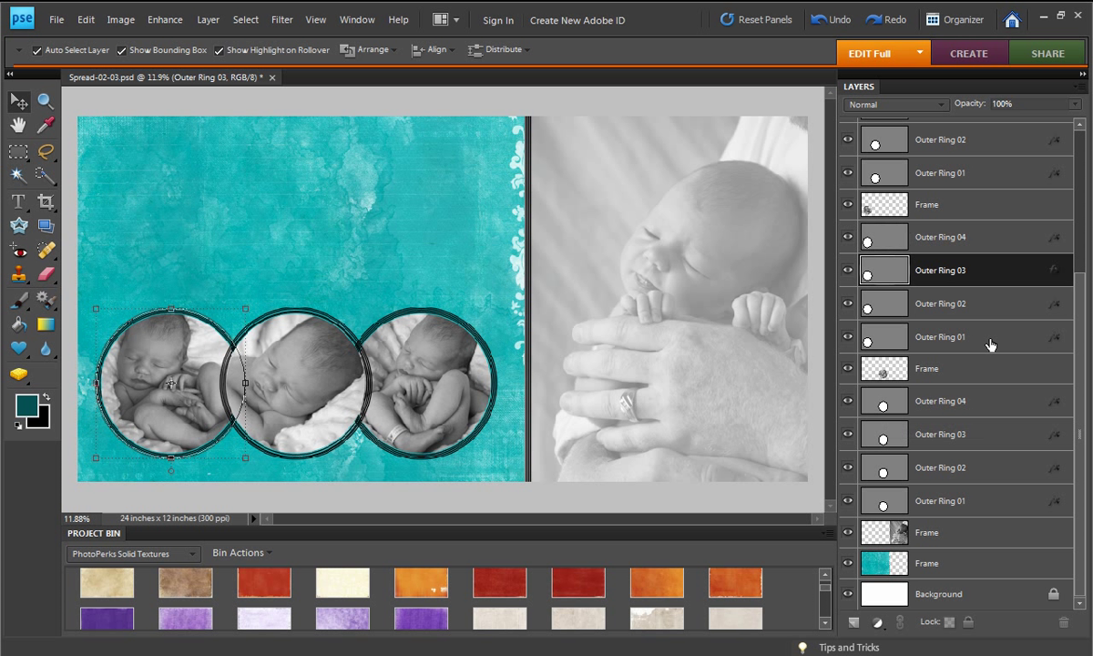
shift+click(991, 339)
right_click(878, 338)
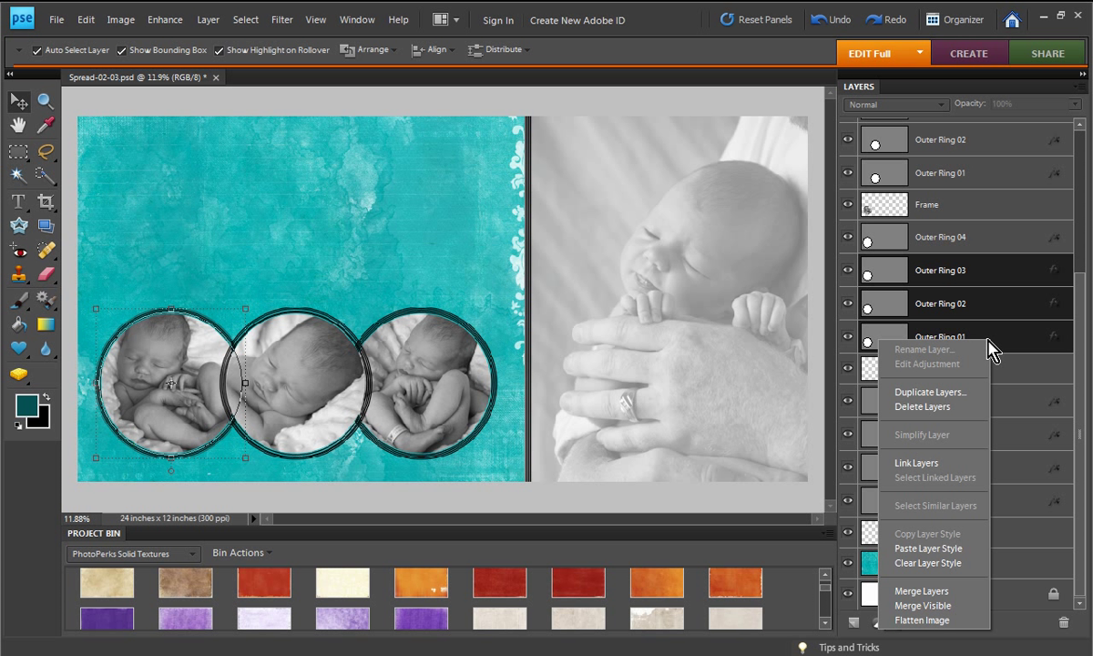
click(929, 549)
Step: Paste the copied layer style onto all four Outer Ring layers of the rightmost photo circle
click(925, 401)
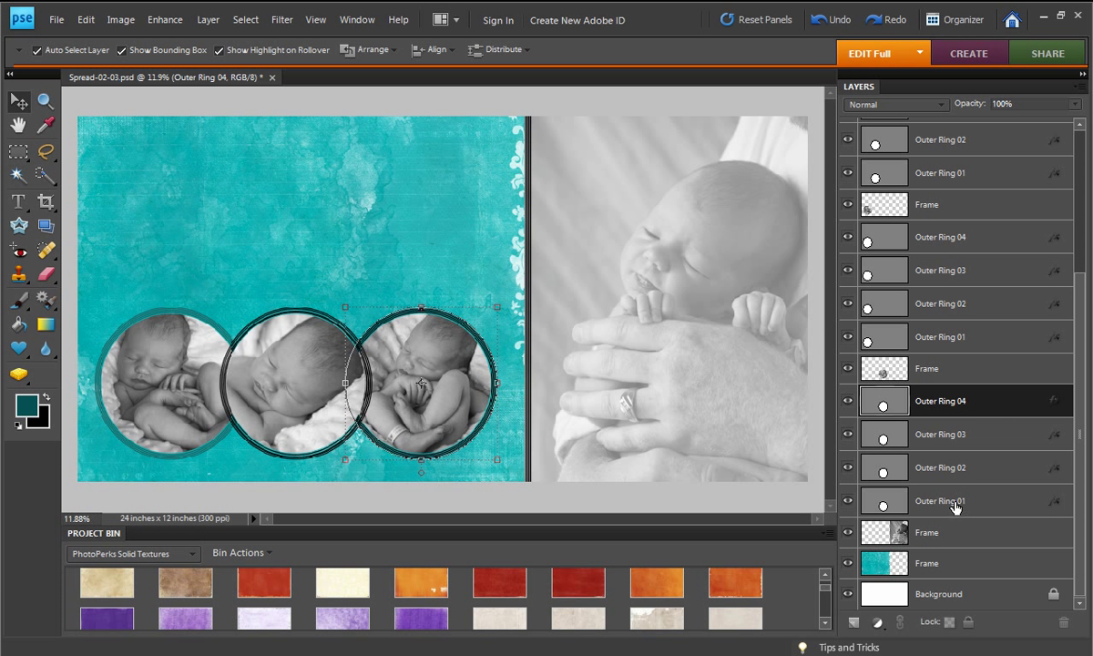
shift+click(952, 501)
right_click(954, 500)
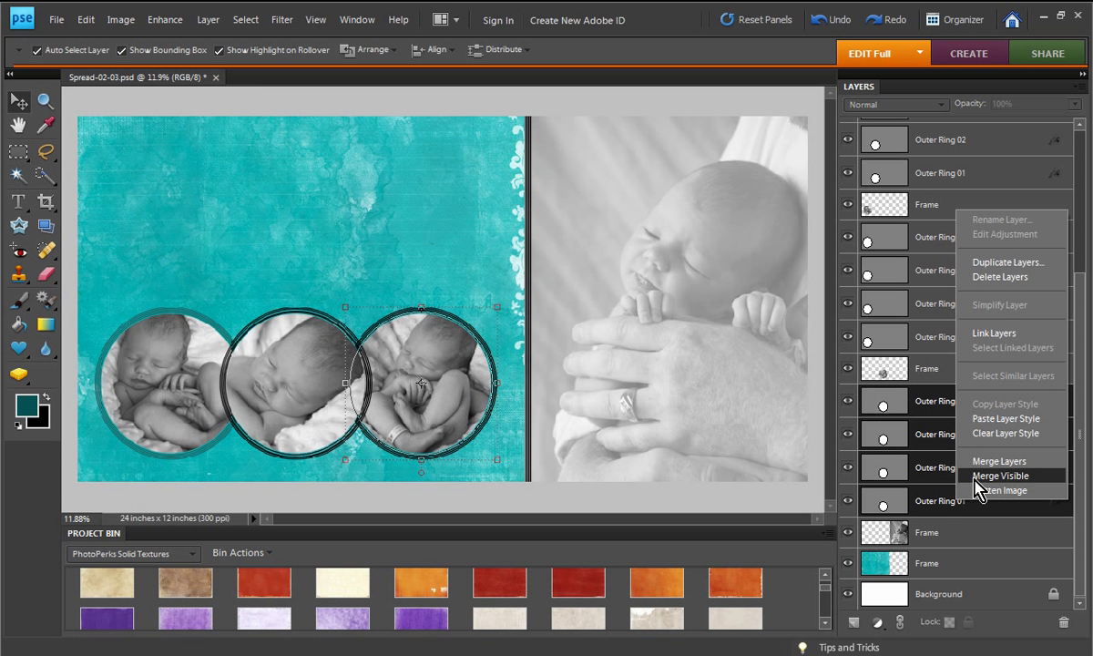
click(1002, 419)
Step: Paste the copied layer style onto the middle photo circle's four Outer Ring layers, then deselect them
drag(1080, 324, 1079, 212)
click(981, 227)
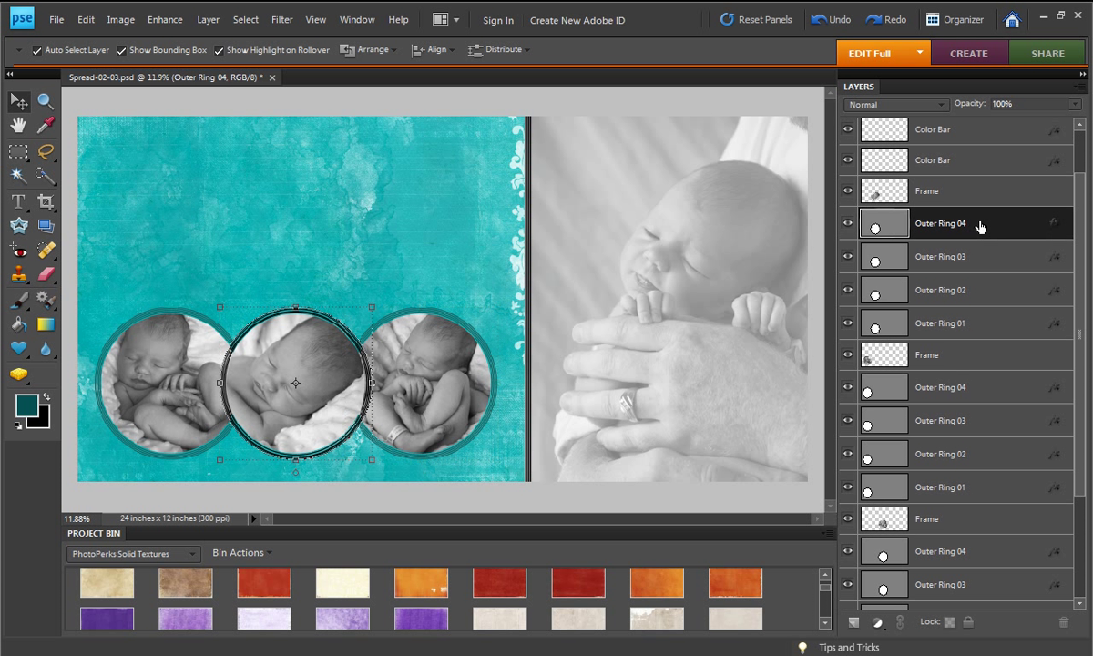
shift+click(975, 318)
right_click(975, 317)
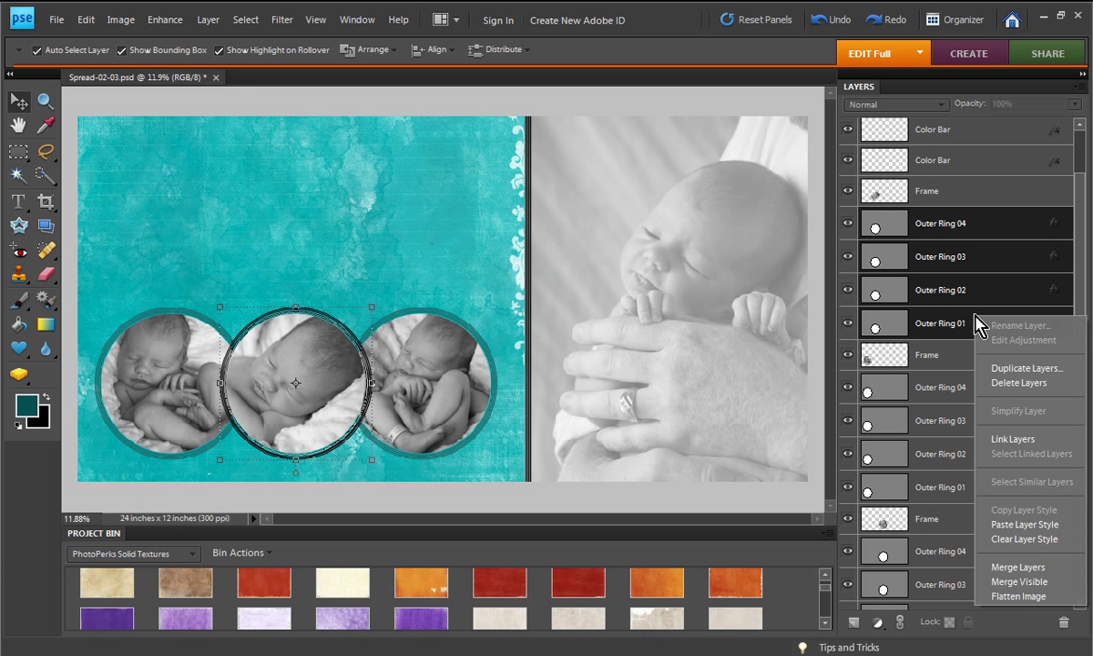
click(1024, 524)
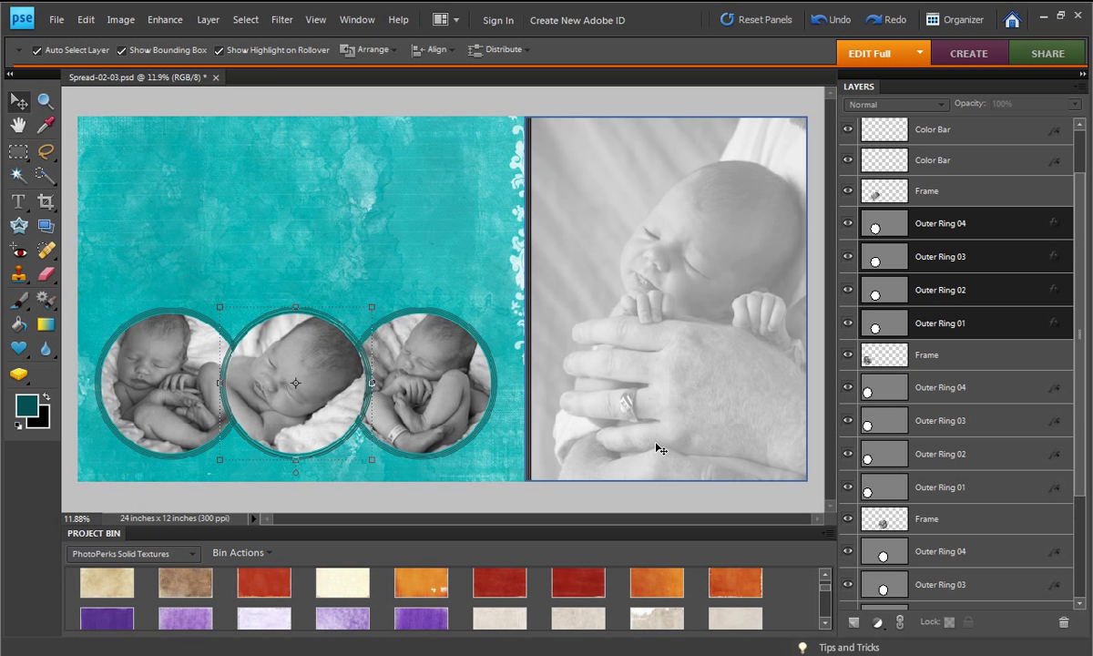
click(633, 505)
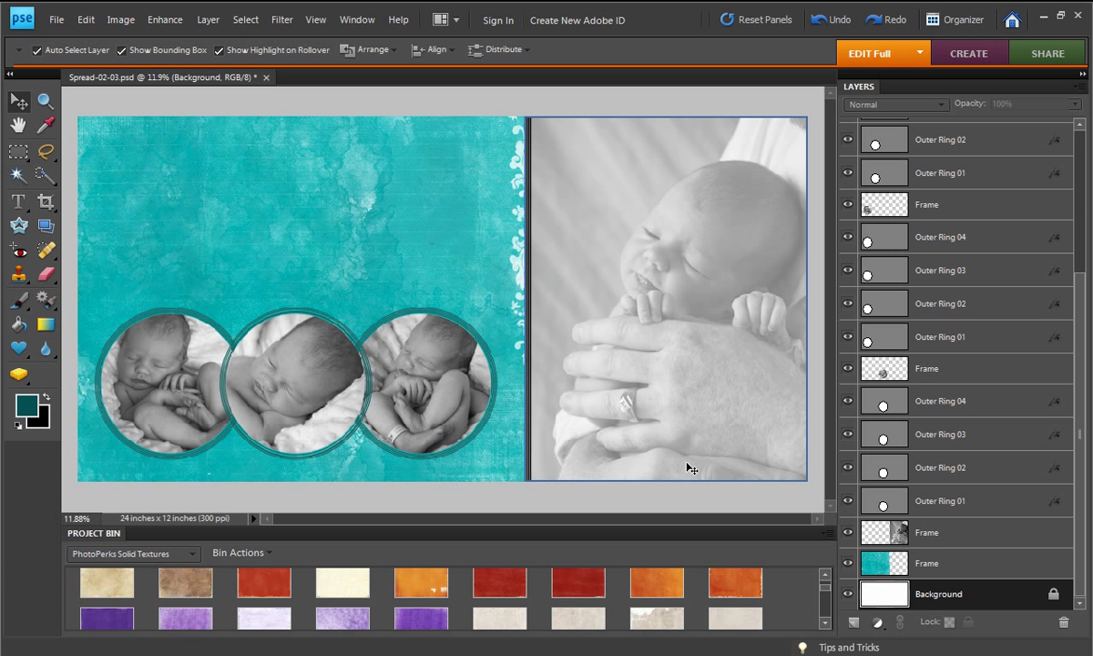
Step: Sample the dark teal from the photo rings as the foreground color with the Eyedropper
drag(1082, 326, 1080, 159)
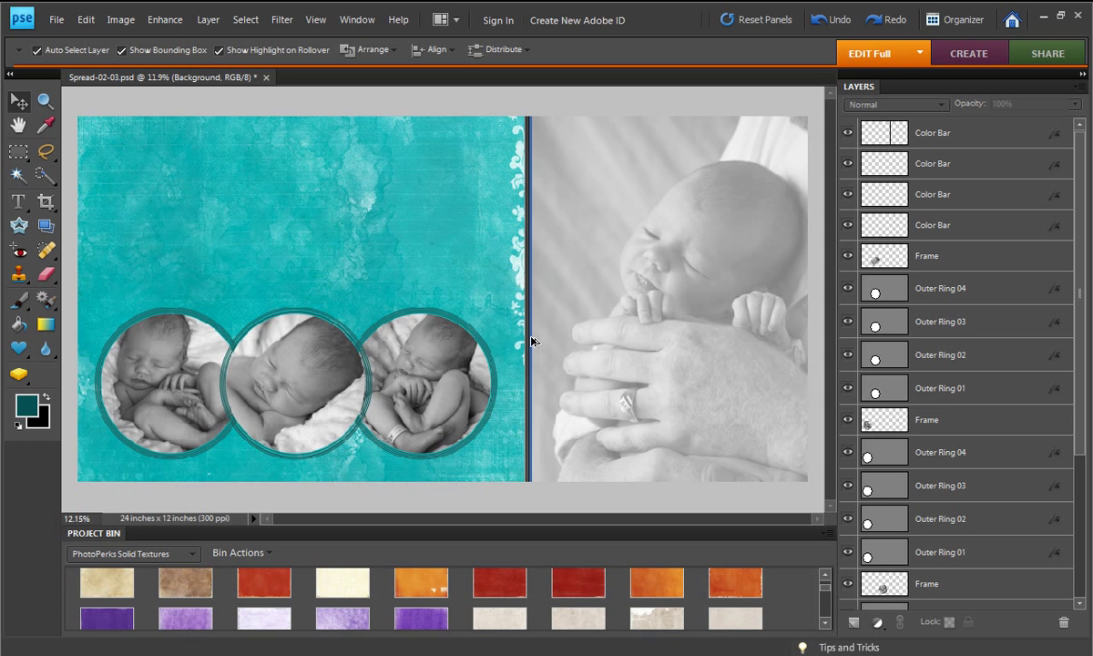
scroll(532, 338, up, 5)
scroll(537, 340, up, 3)
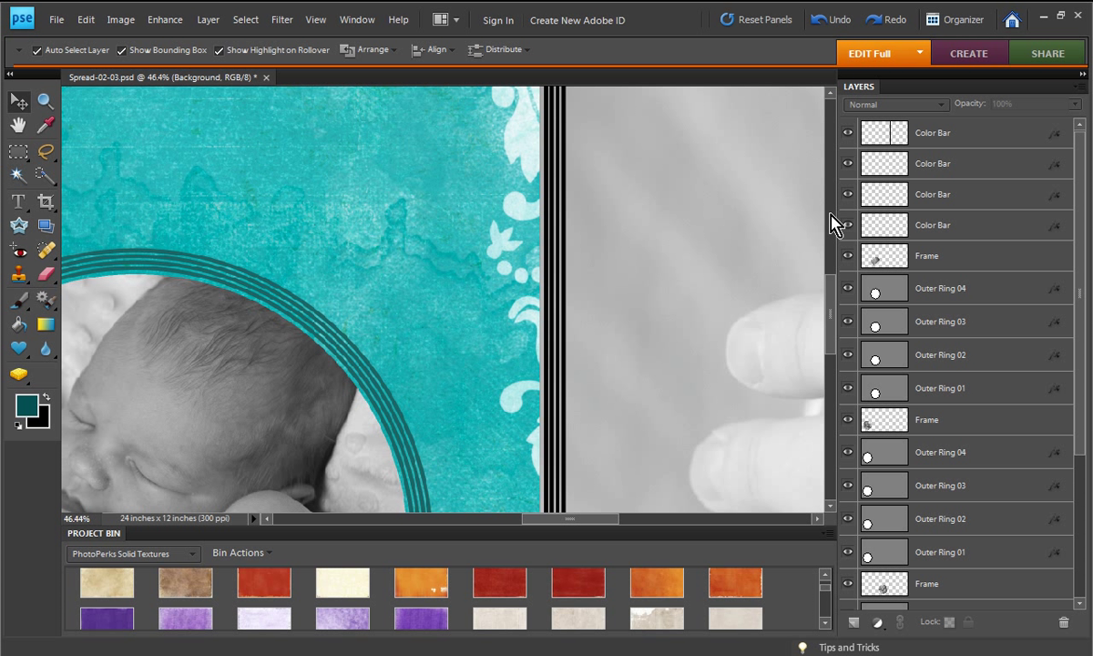
key(i)
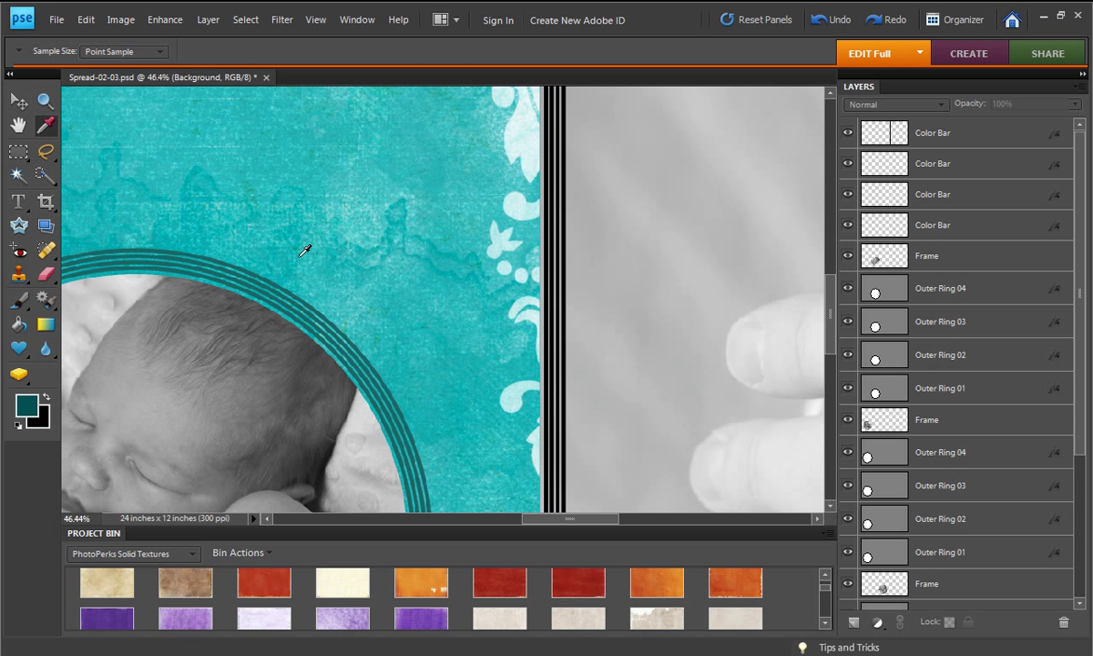
drag(298, 256, 289, 283)
Step: Fill the existing pixels of all four Color Bar layers with the dark teal foreground color and return to viewing the whole spread
click(929, 133)
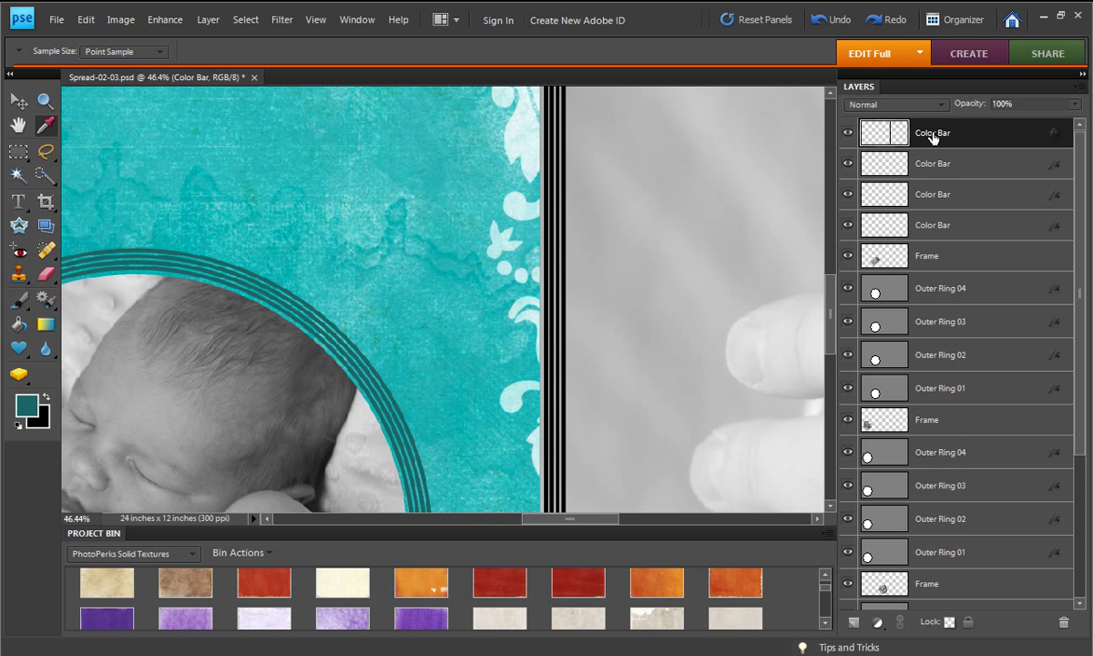
key(alt+shift+BackSpace)
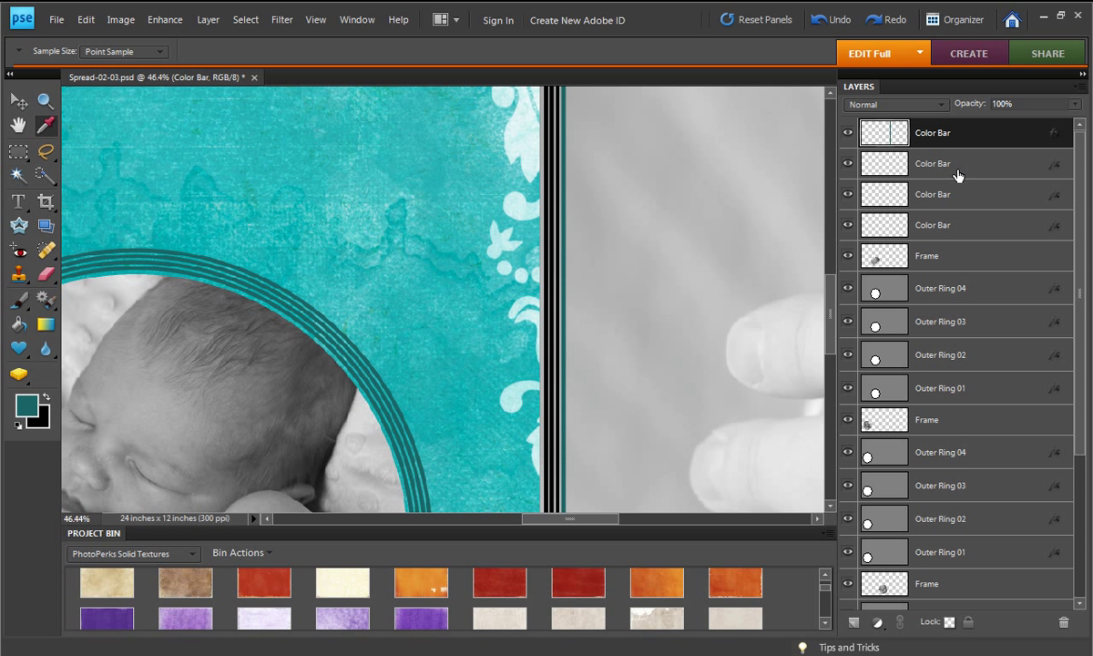
click(956, 174)
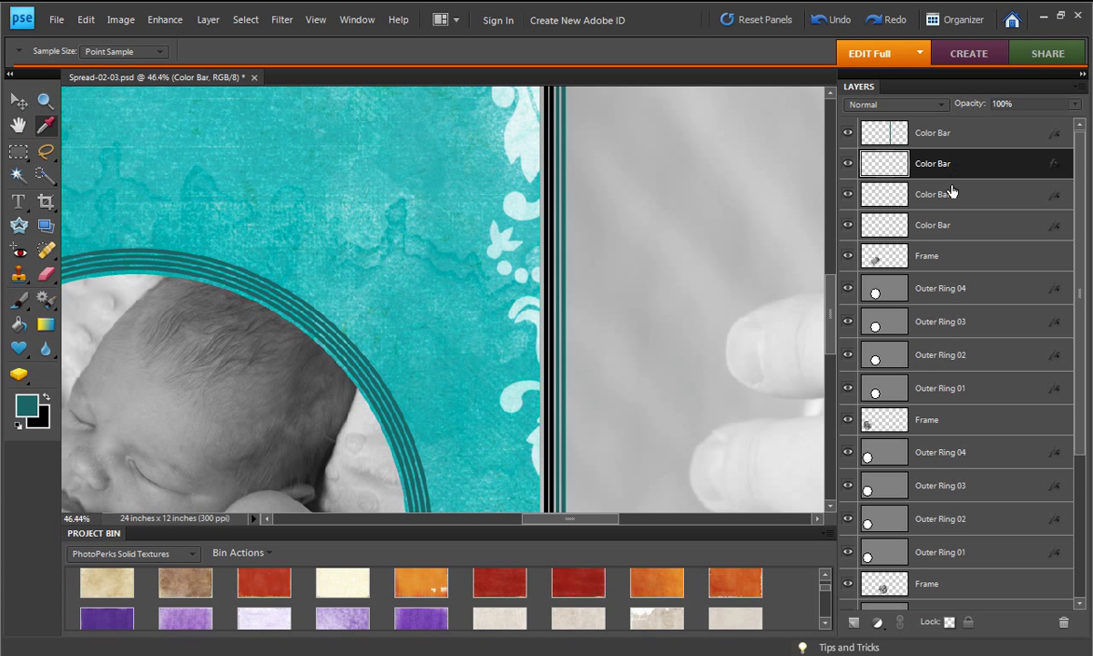
click(953, 195)
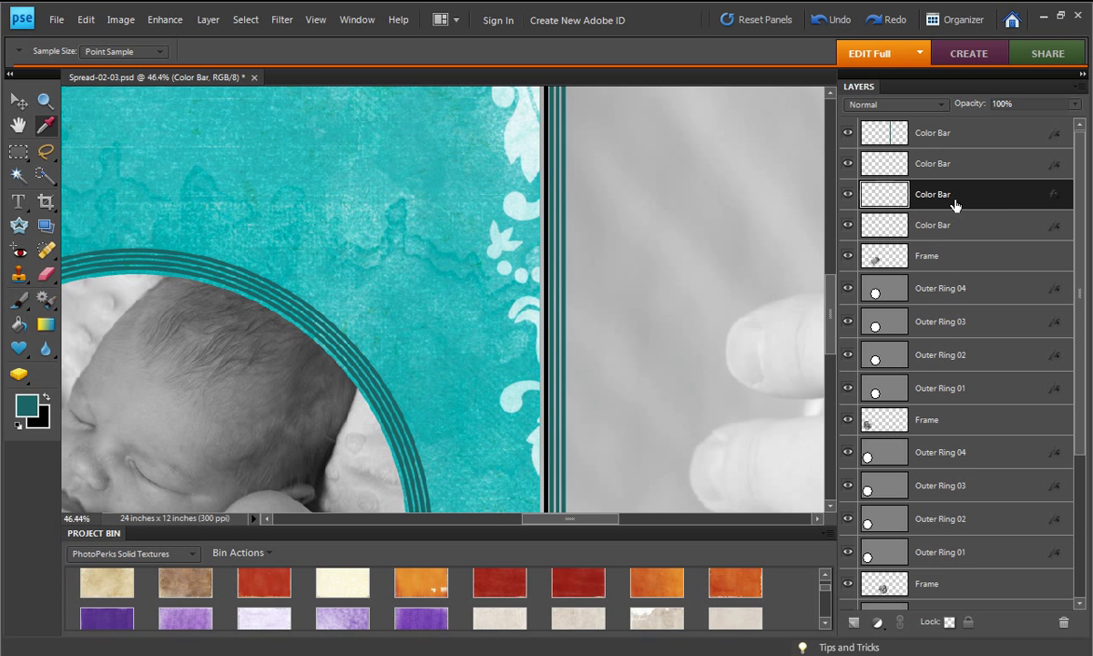
click(955, 235)
key(alt+shift+BackSpace)
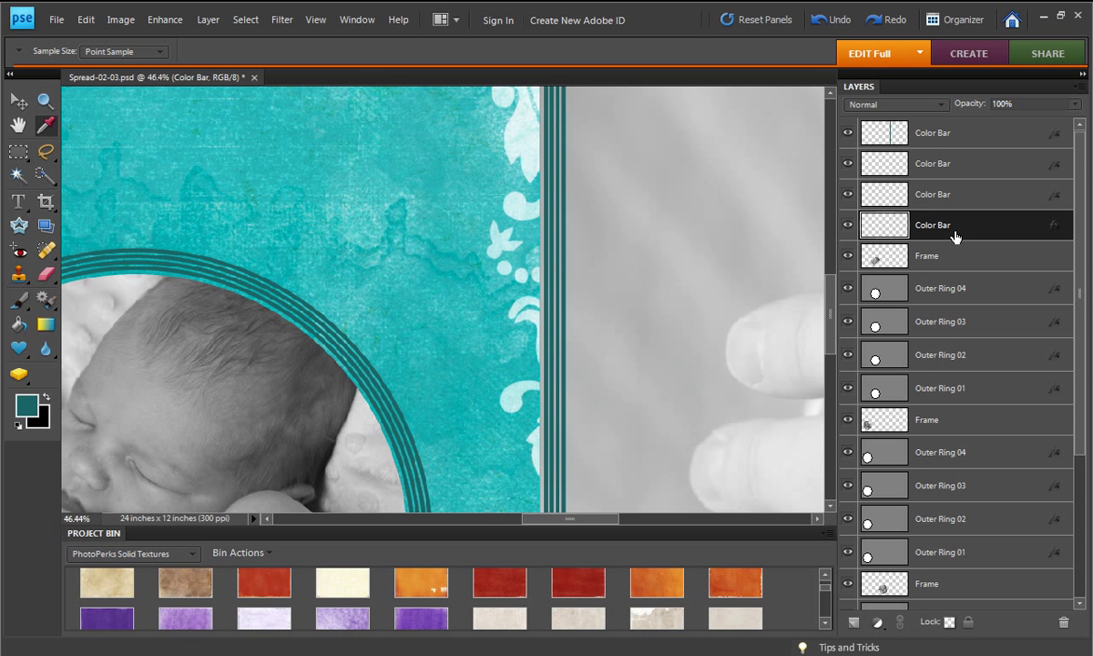
key(ctrl+minus)
key(ctrl+minus)
key(ctrl+minus)
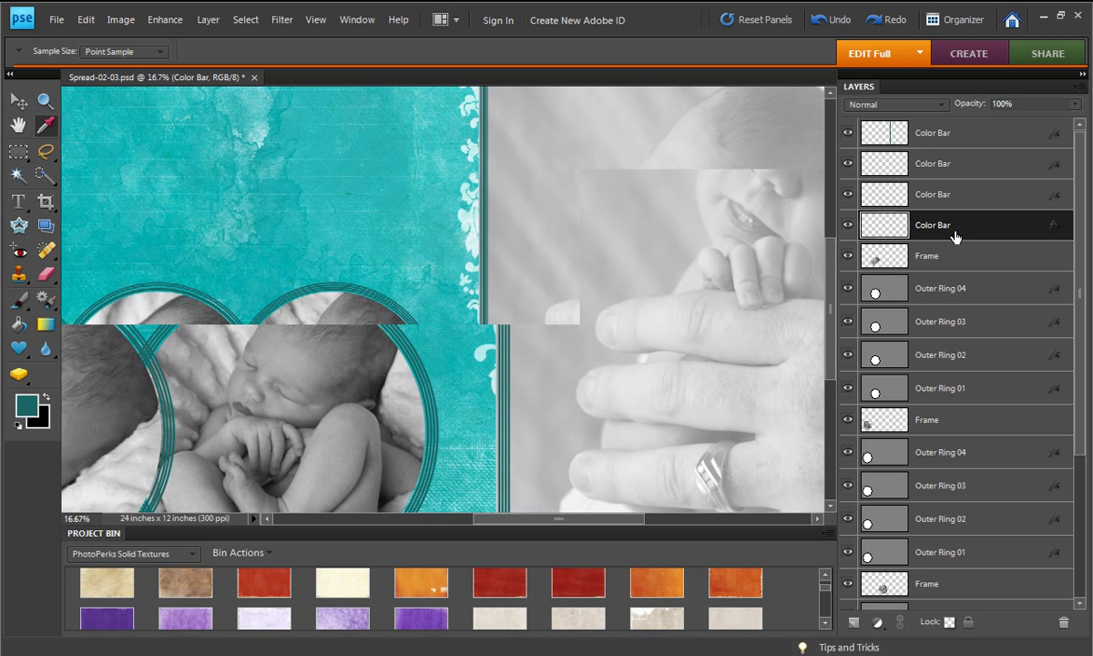
key(ctrl+minus)
key(ctrl+minus)
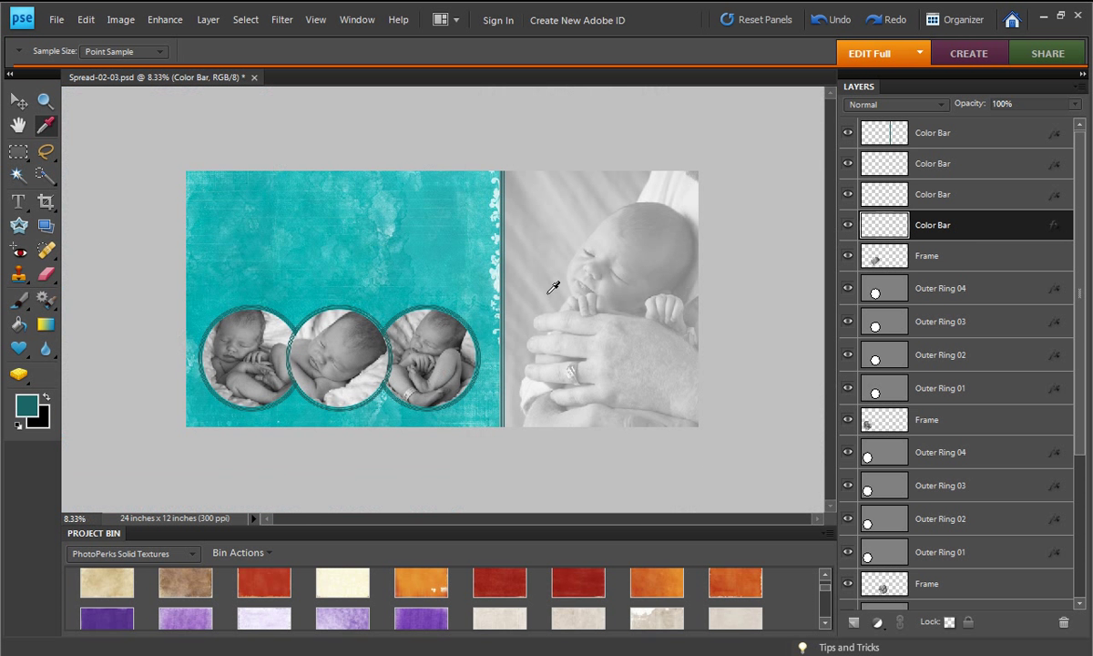
scroll(472, 276, up, 2)
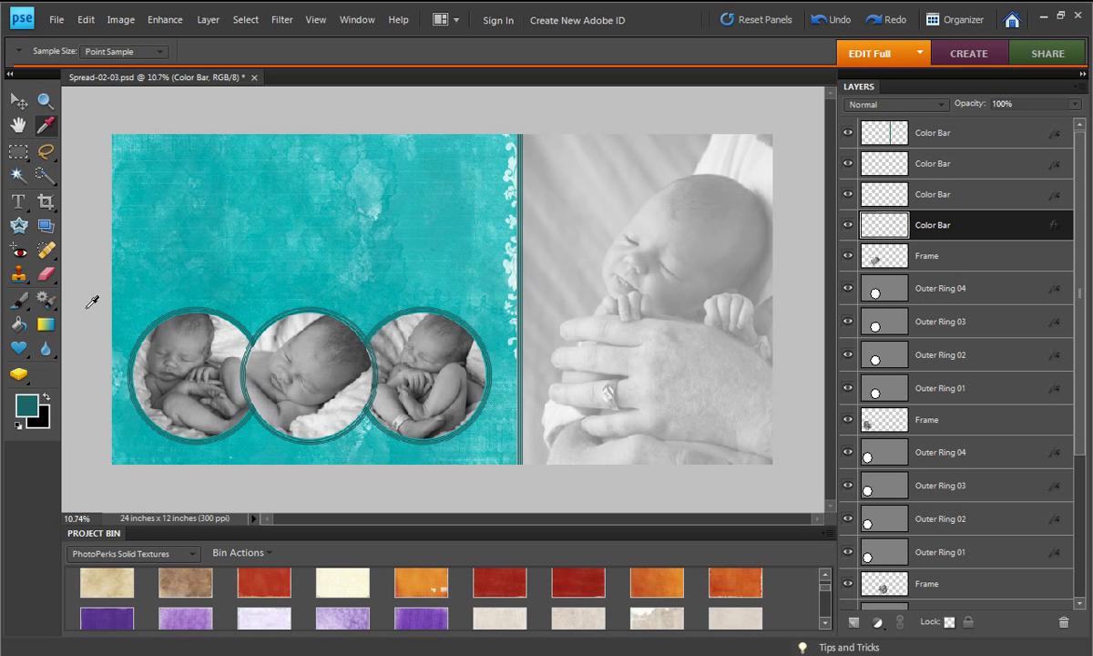
click(18, 100)
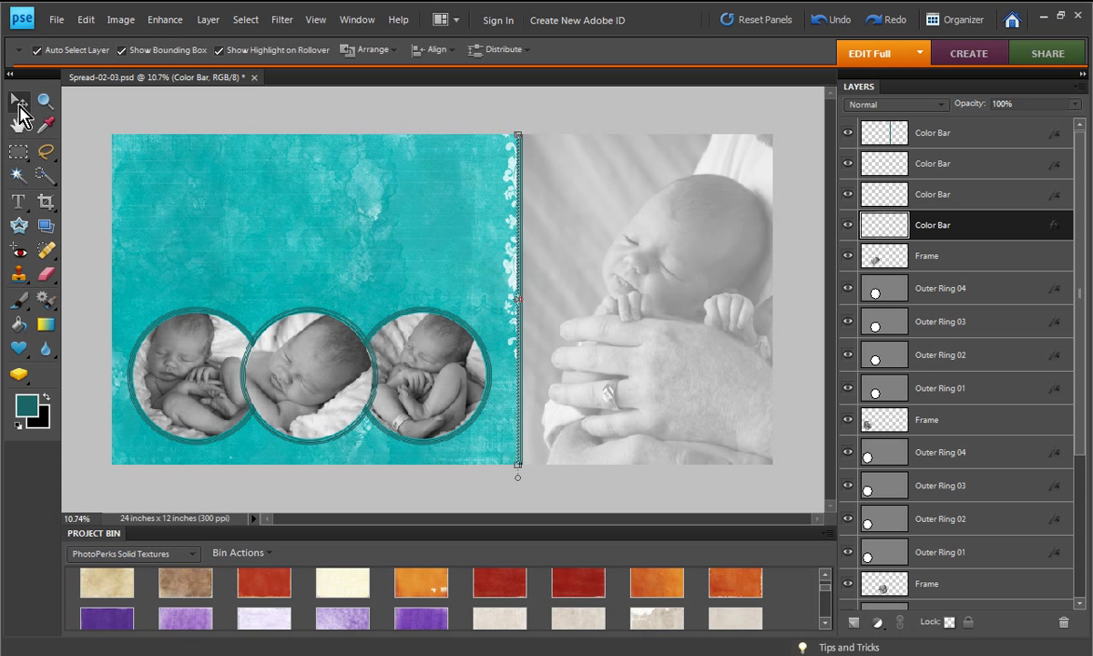
click(131, 116)
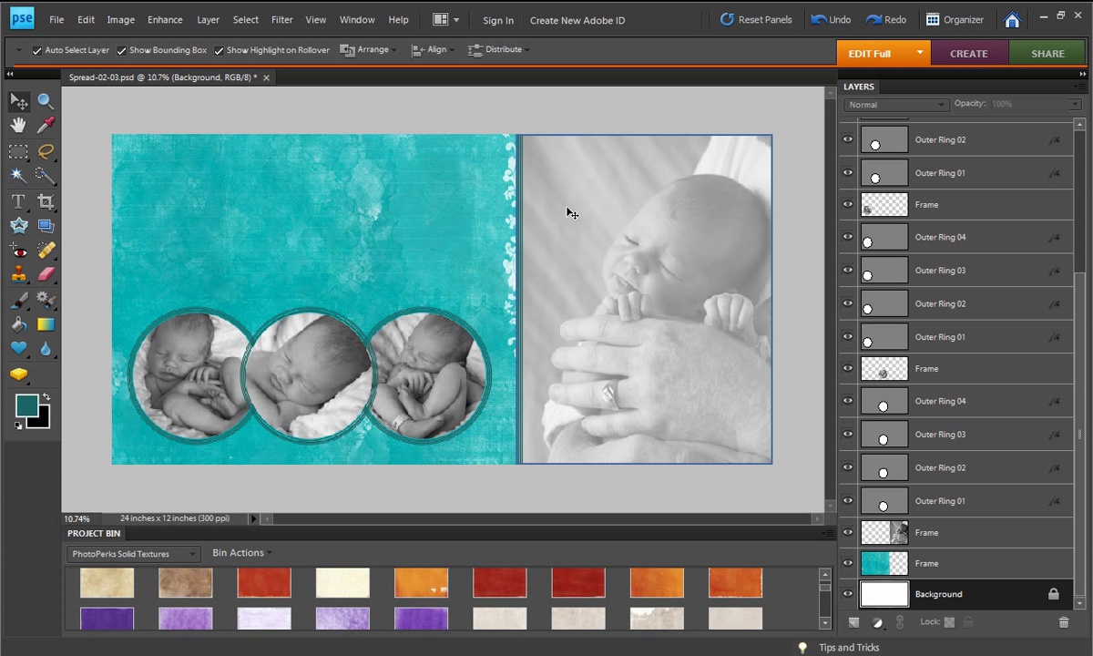
Step: With the teal background frame's layer selected, set the Custom Shape tool to a vertical flourish border with a star-like flower at its middle
click(464, 266)
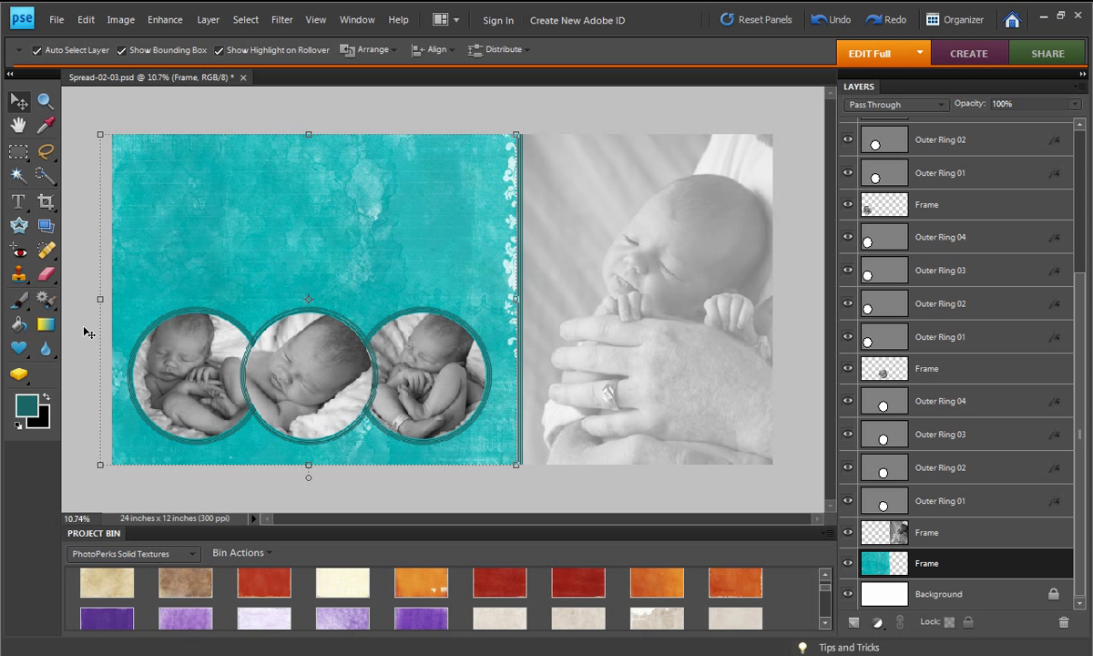
click(20, 349)
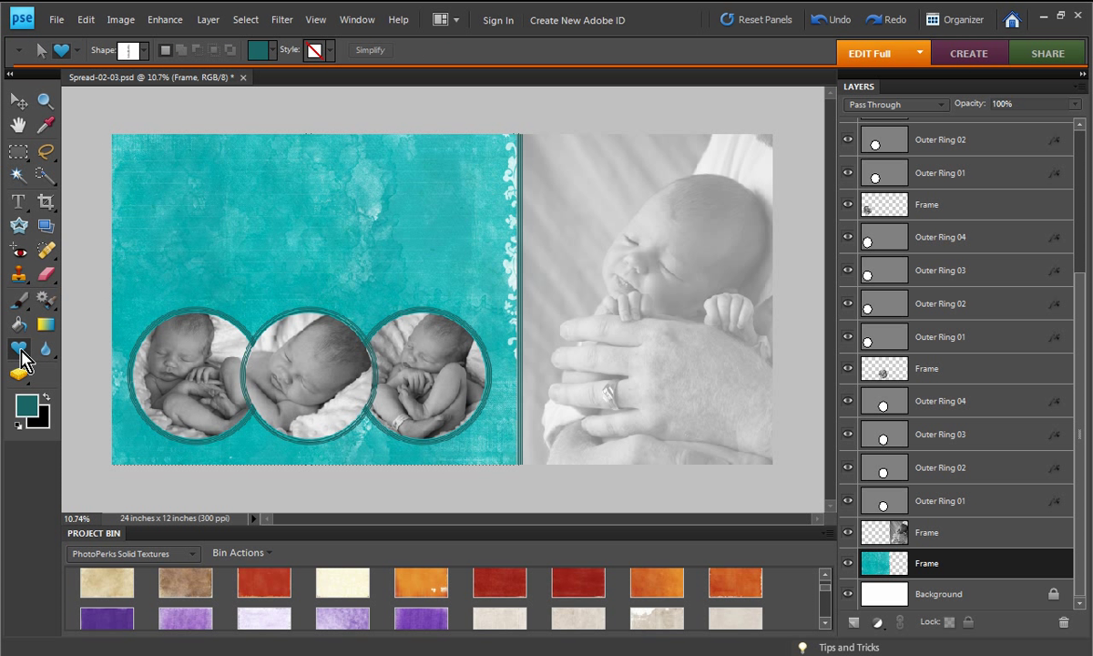
click(20, 359)
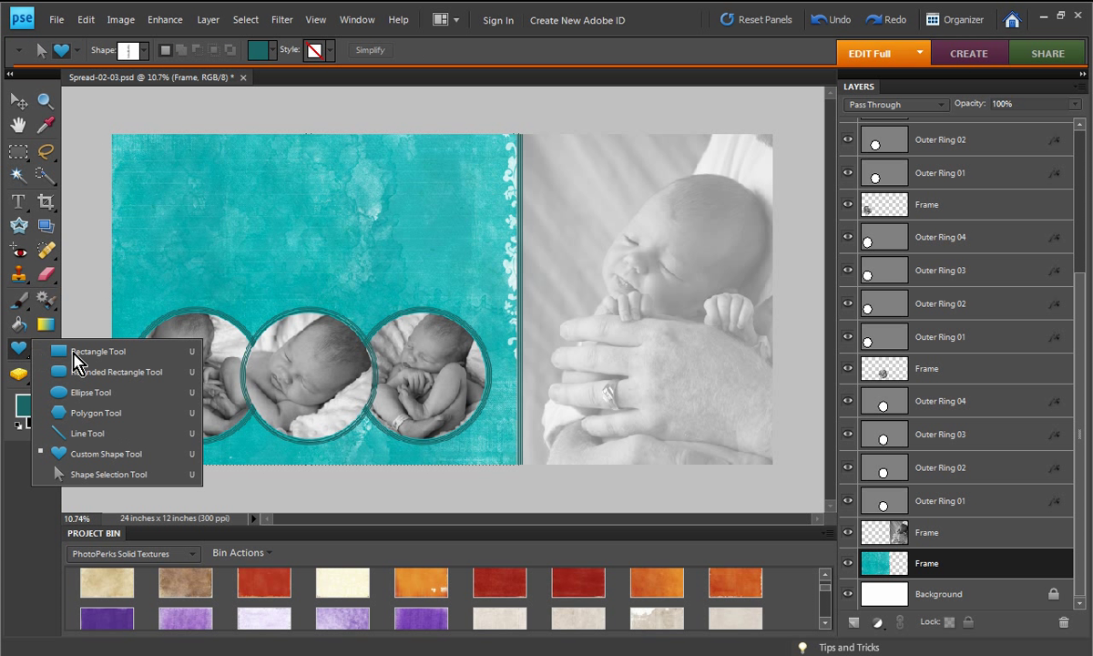
click(103, 453)
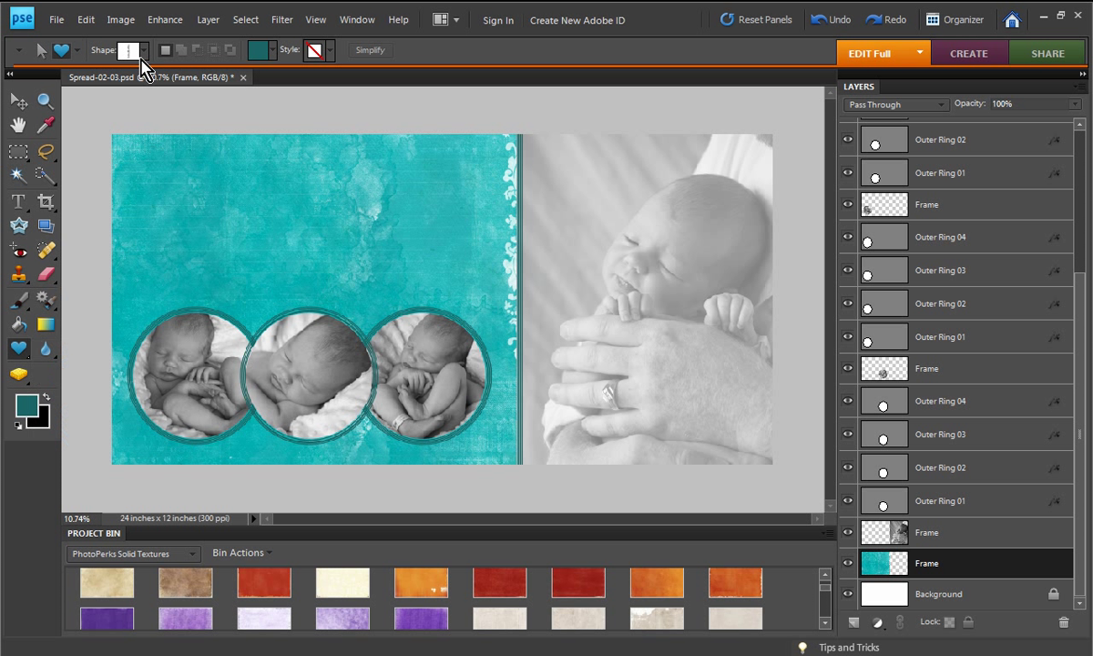
click(144, 51)
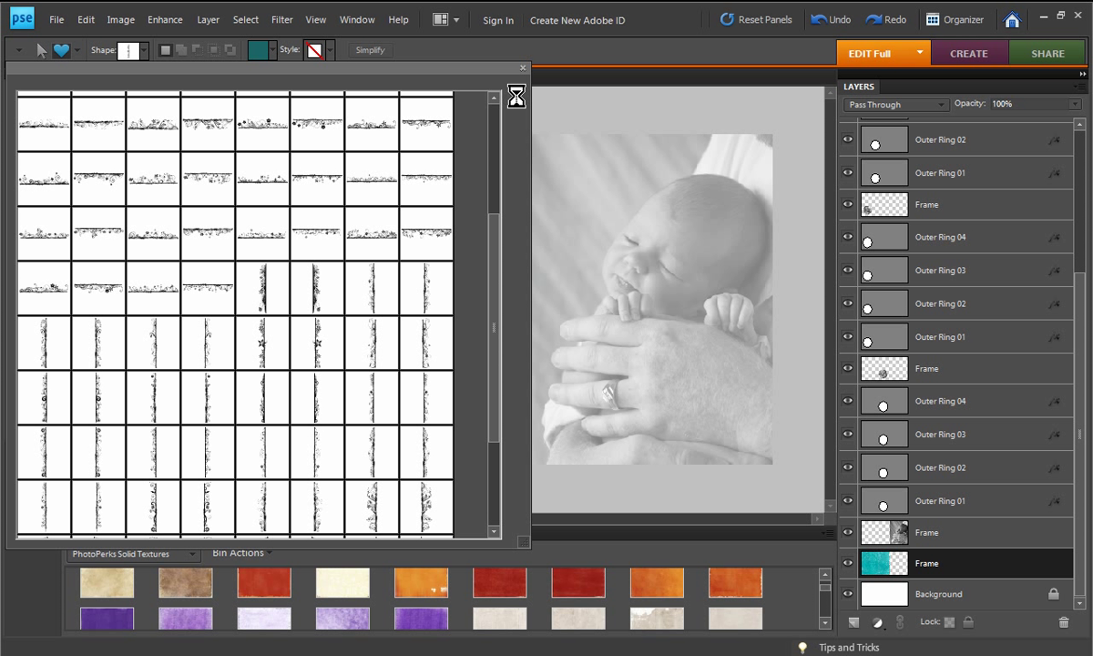
click(517, 95)
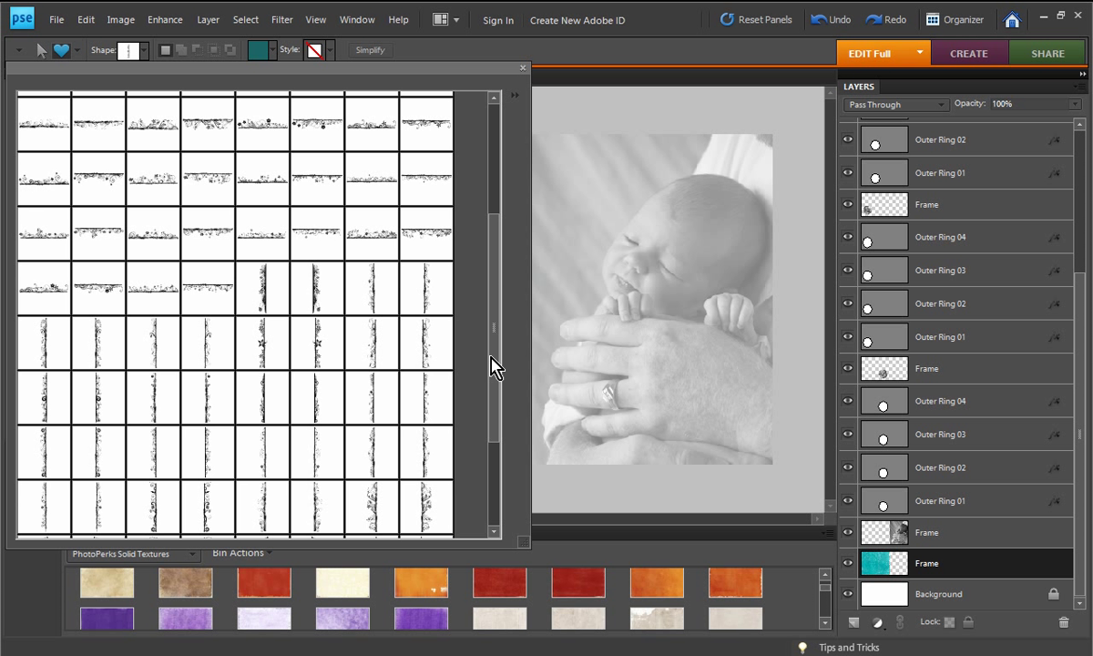
drag(491, 367, 500, 435)
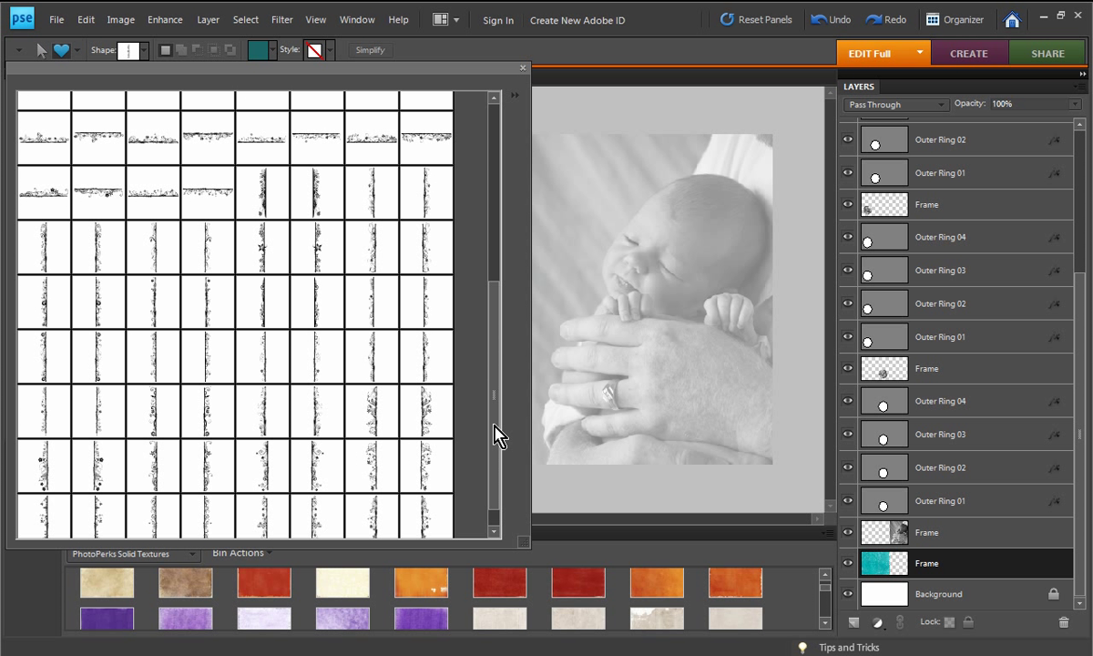
click(259, 255)
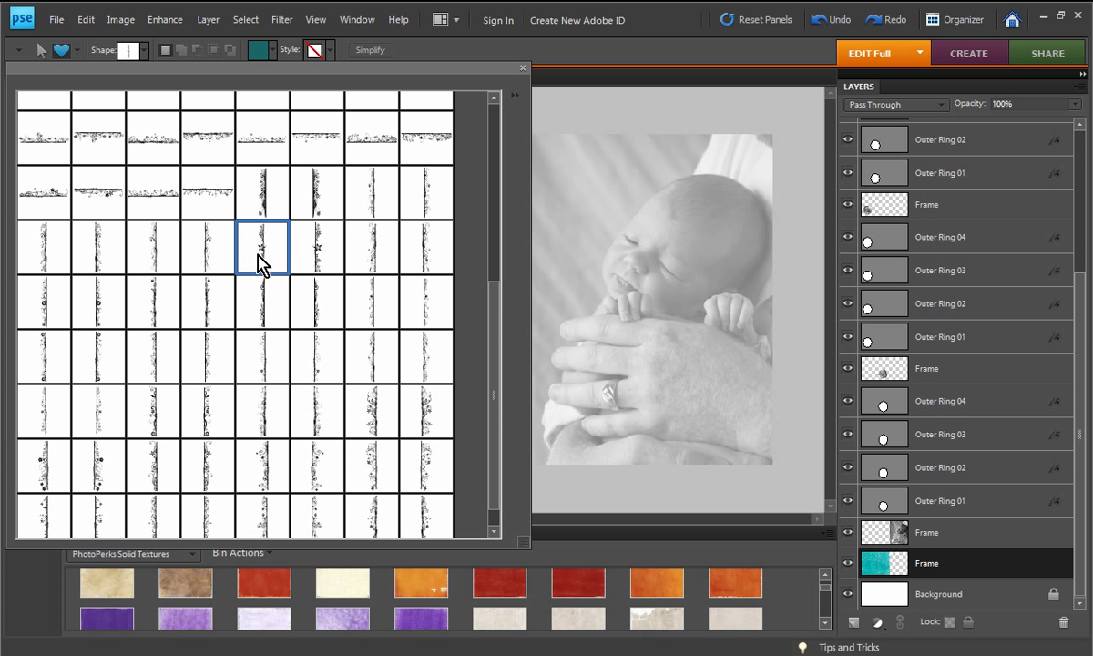
click(552, 76)
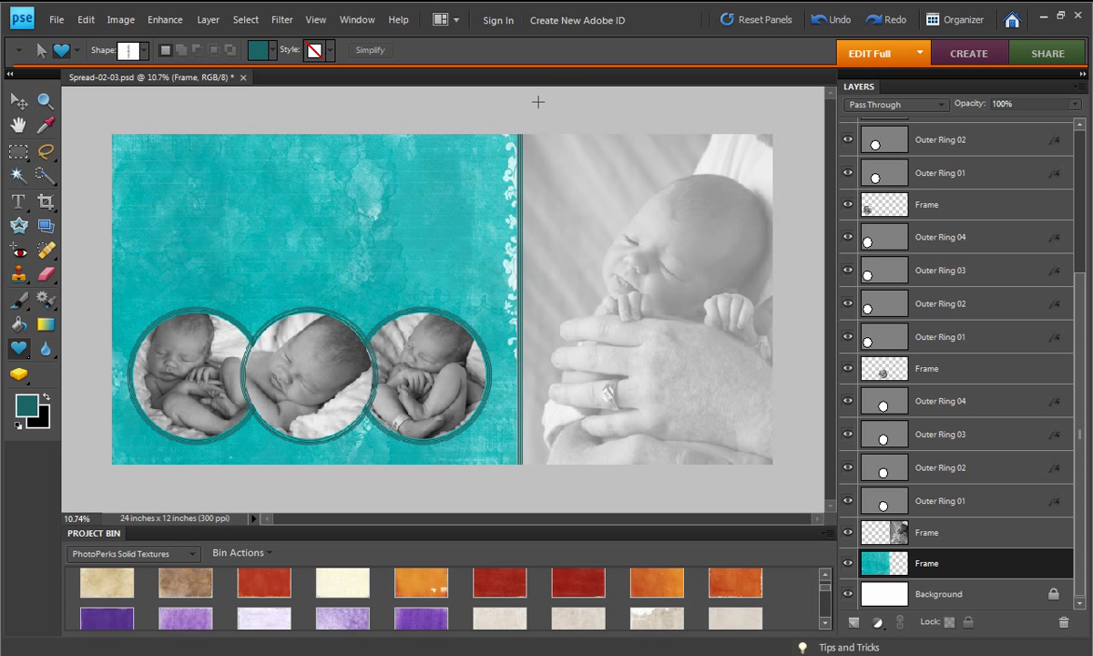
Step: Draw the dark teal flourish border down the full page height, along the left page's edge beside the color bars, and deselect it
mouse_move(458, 122)
mouse_down()
mouse_move(499, 336)
mouse_move(483, 413)
mouse_move(481, 401)
mouse_move(529, 518)
mouse_up()
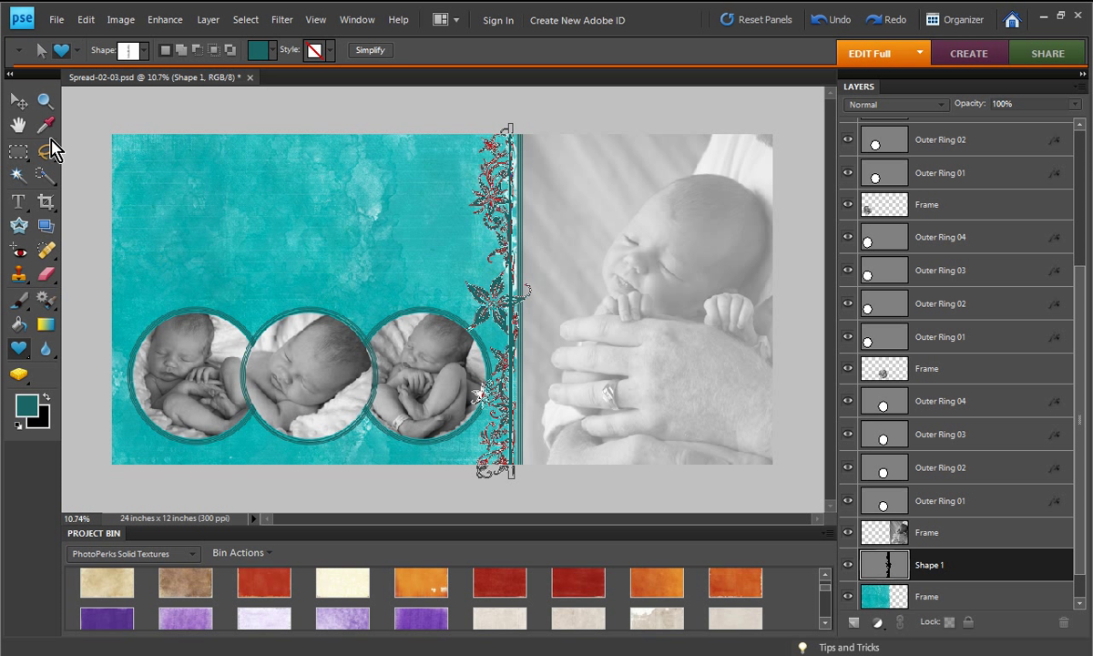
click(19, 101)
click(164, 98)
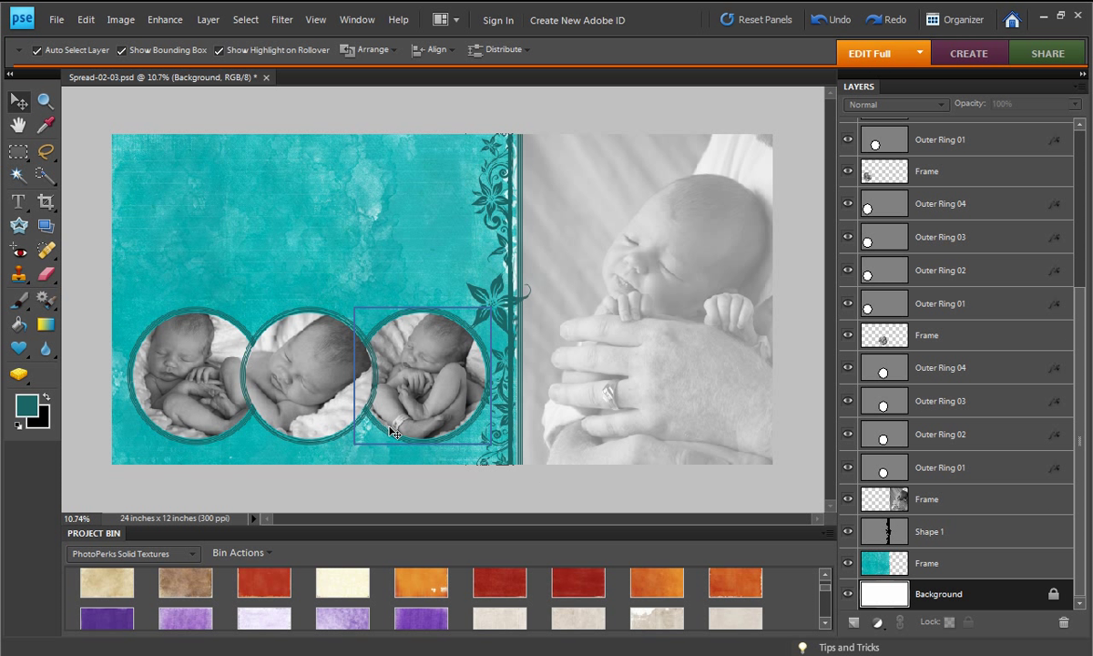